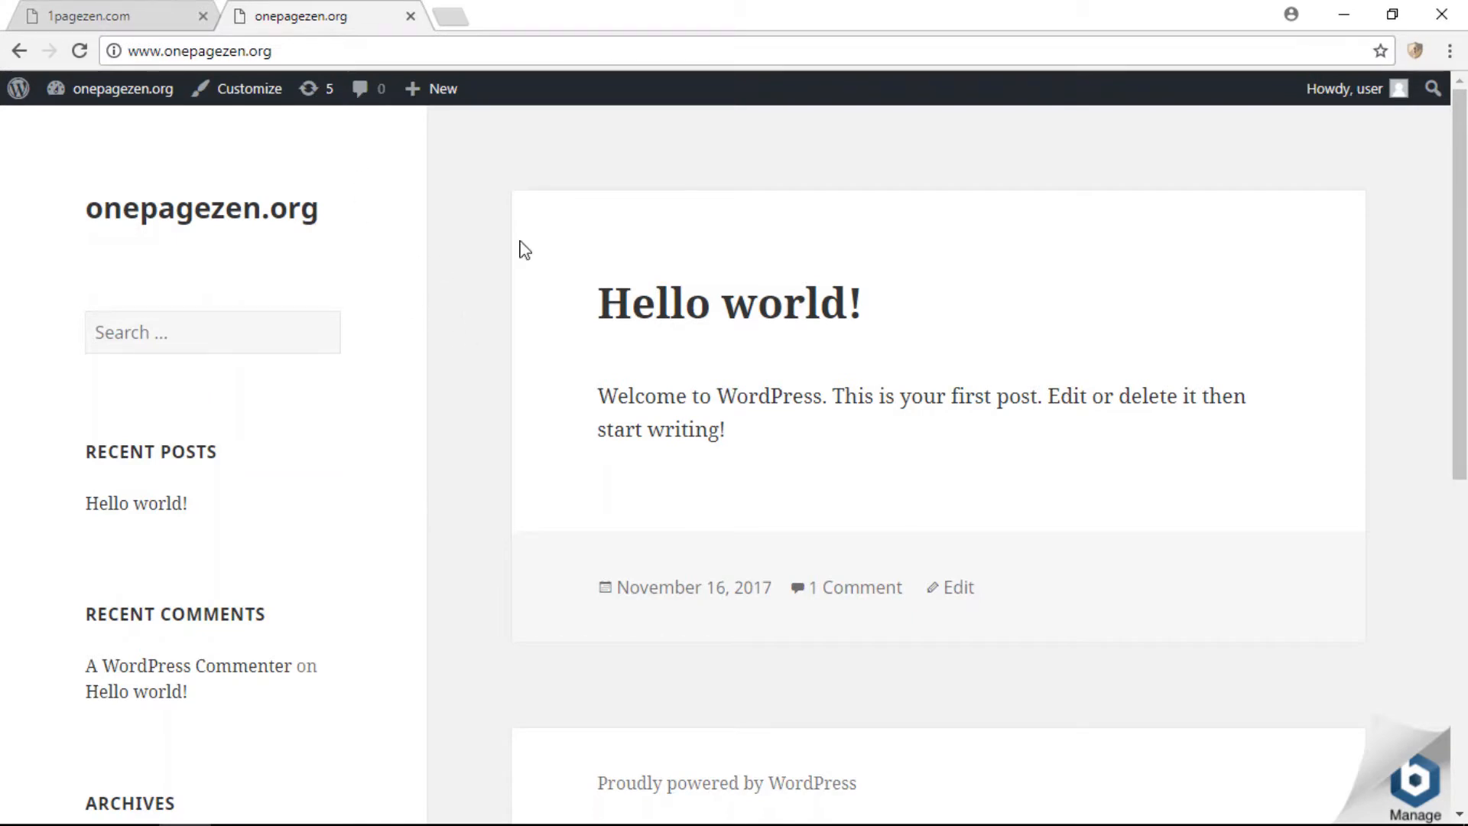
Open the page for adding plugins in the onepagezen.org WordPress admin
{"action": "left_click", "coordinate": [88, 23]}
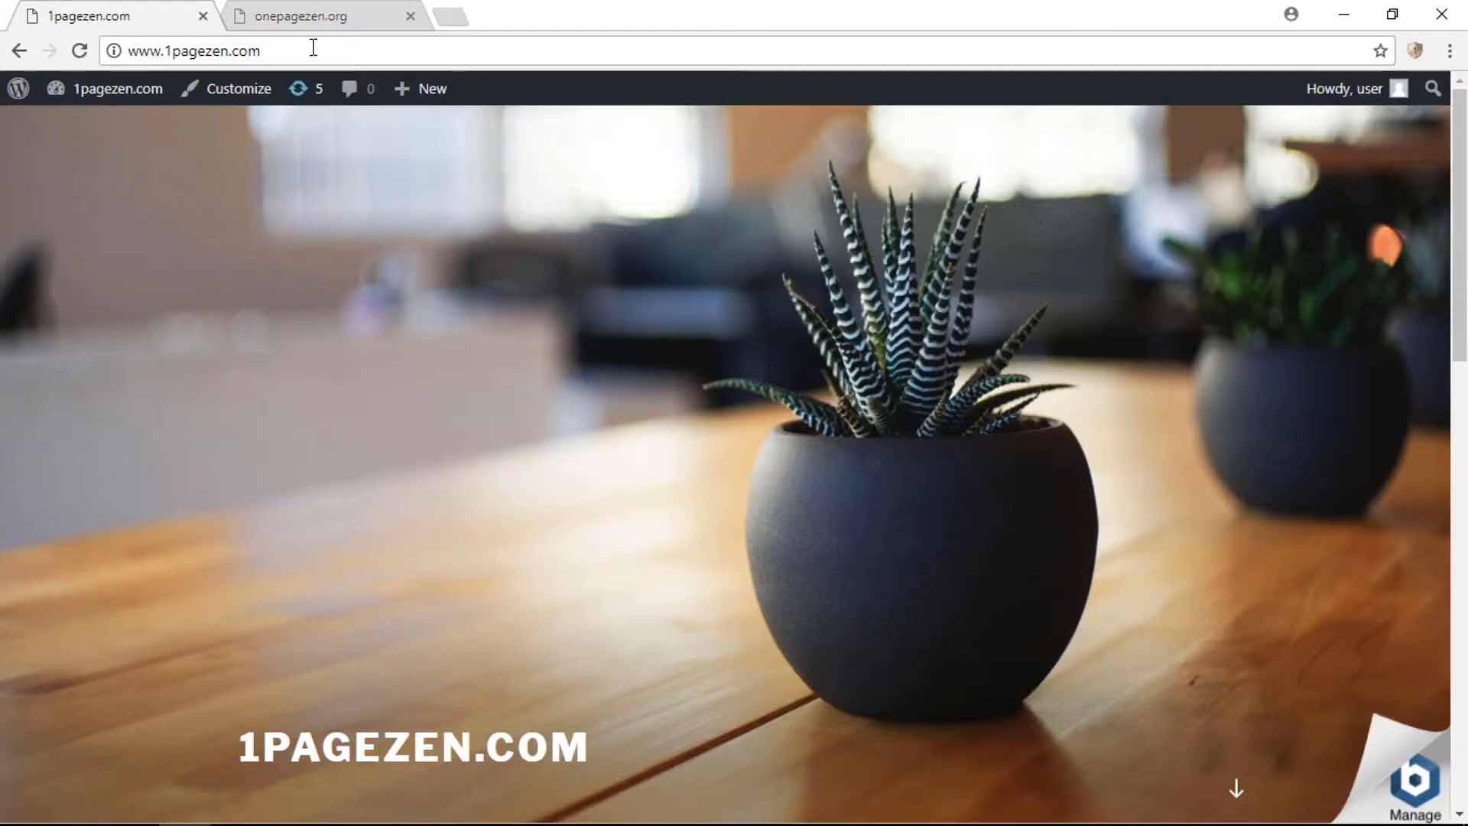
{"action": "left_click", "coordinate": [299, 17]}
{"action": "mouse_move", "coordinate": [153, 100]}
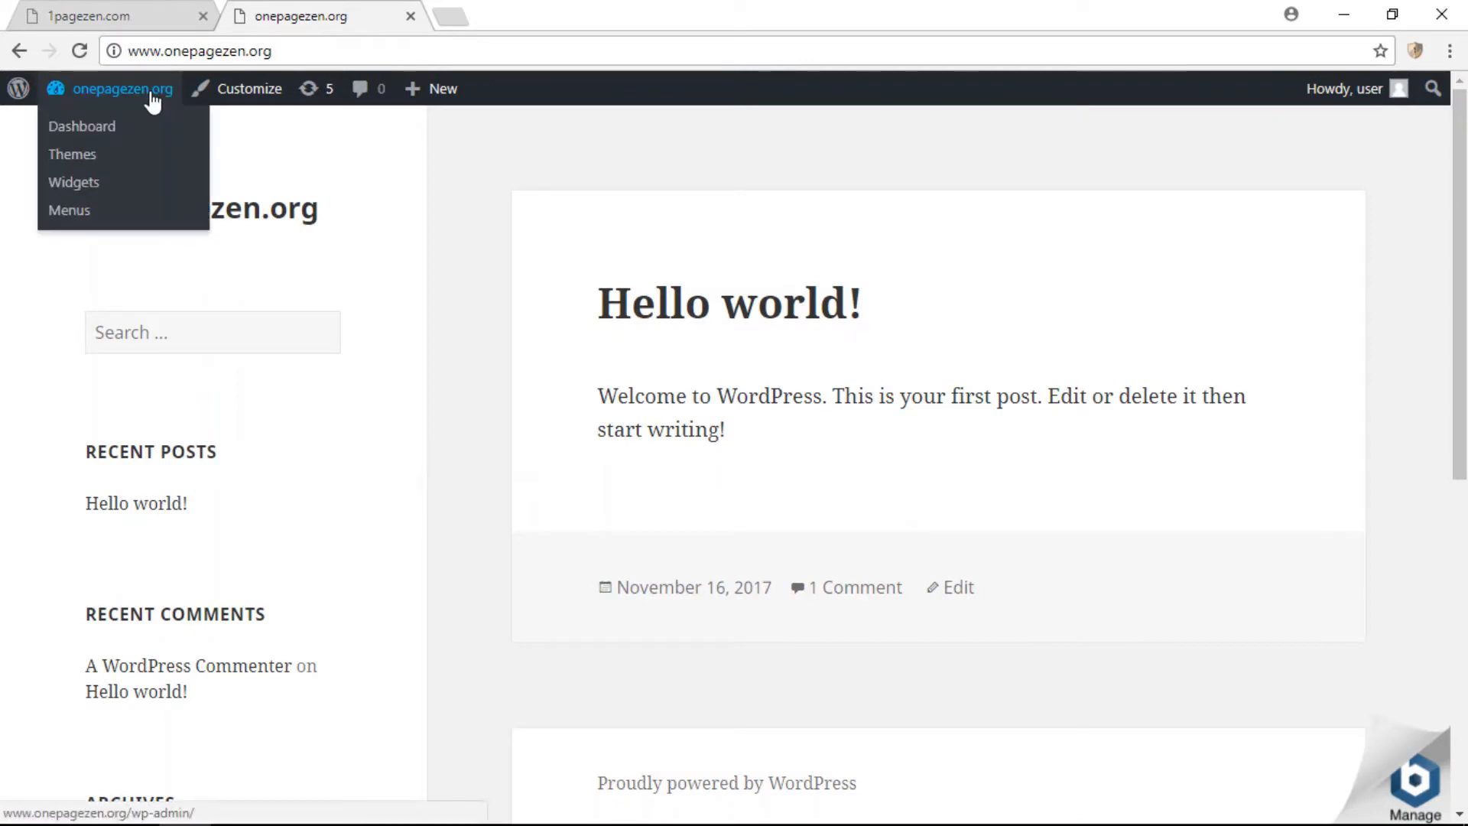
{"action": "left_click", "coordinate": [100, 127]}
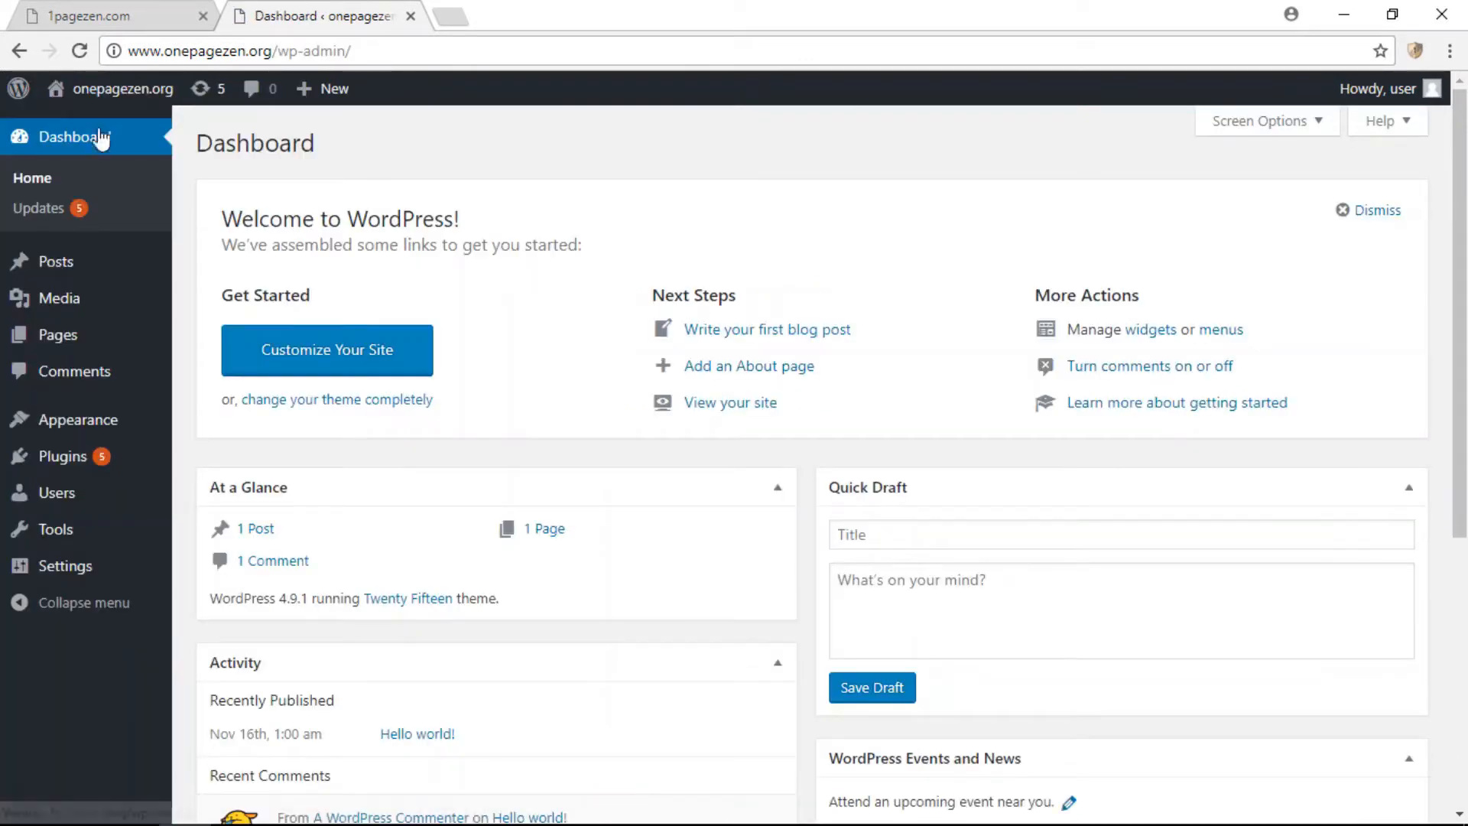
{"action": "mouse_move", "coordinate": [157, 456]}
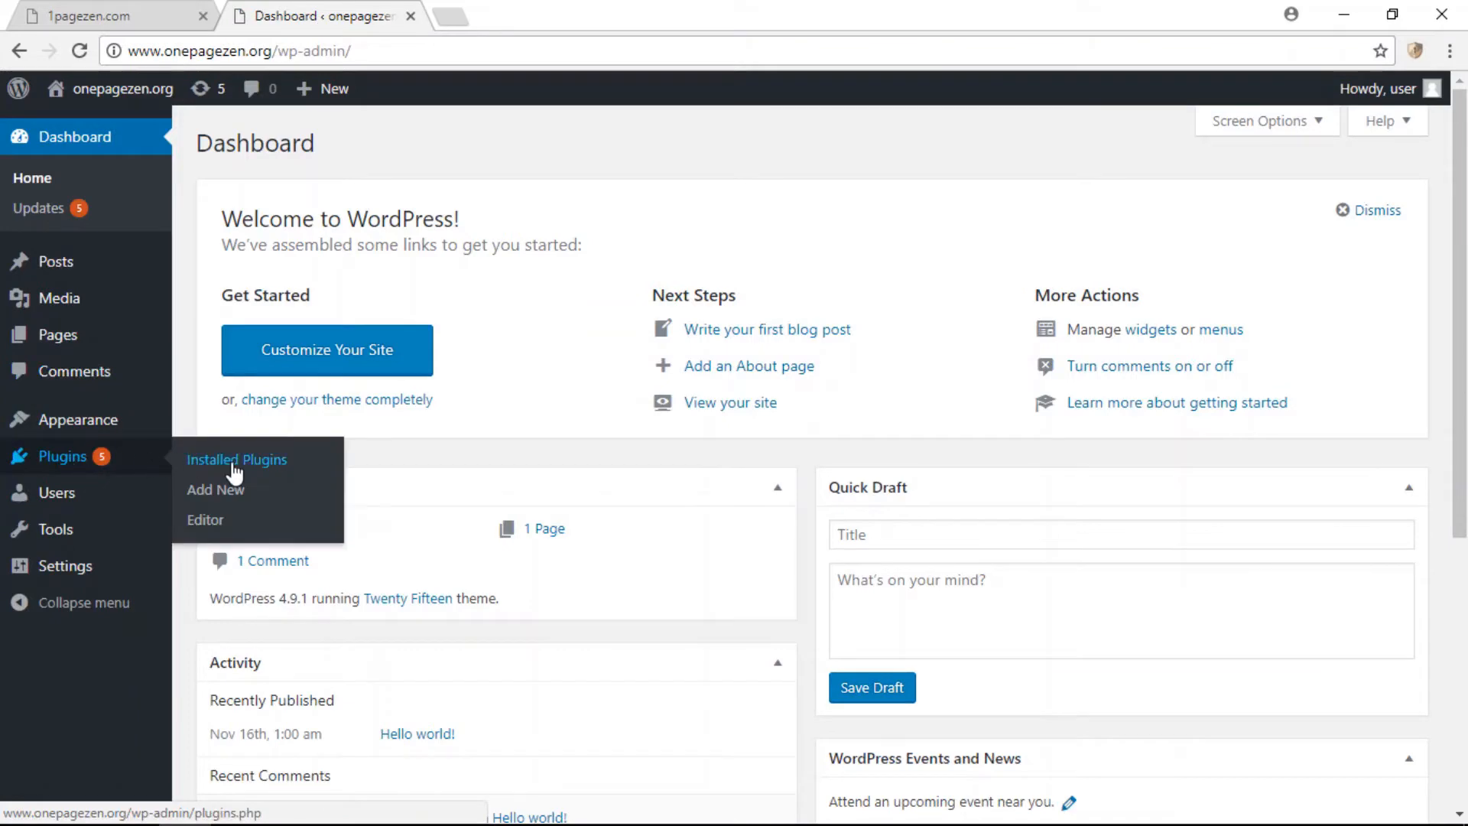
{"action": "left_click", "coordinate": [232, 493]}
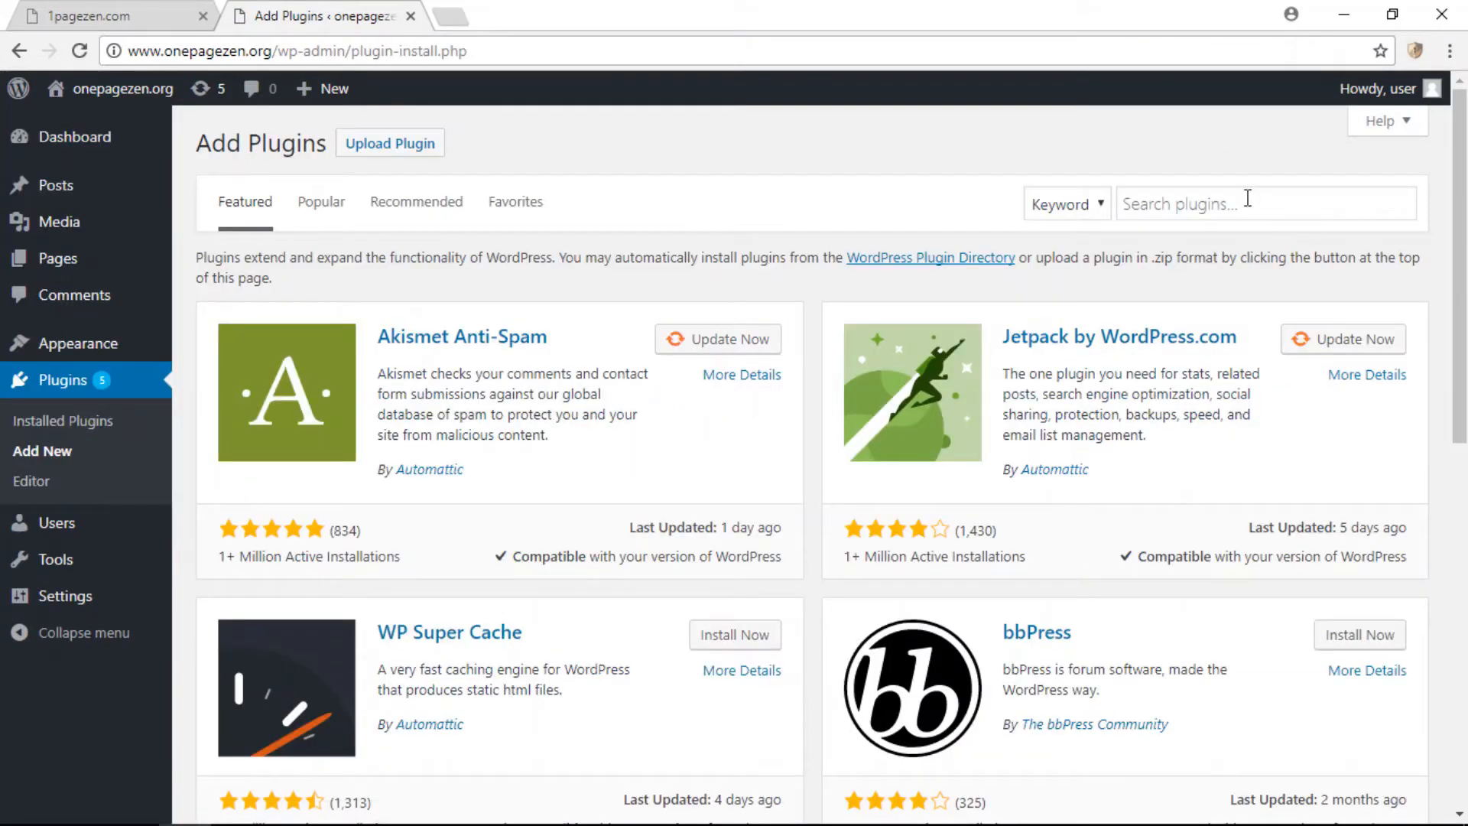
Search for "all-in-one" plugins on onepagezen.org, and install and activate All-in-One WP Migration
{"action": "left_click", "coordinate": [1247, 198]}
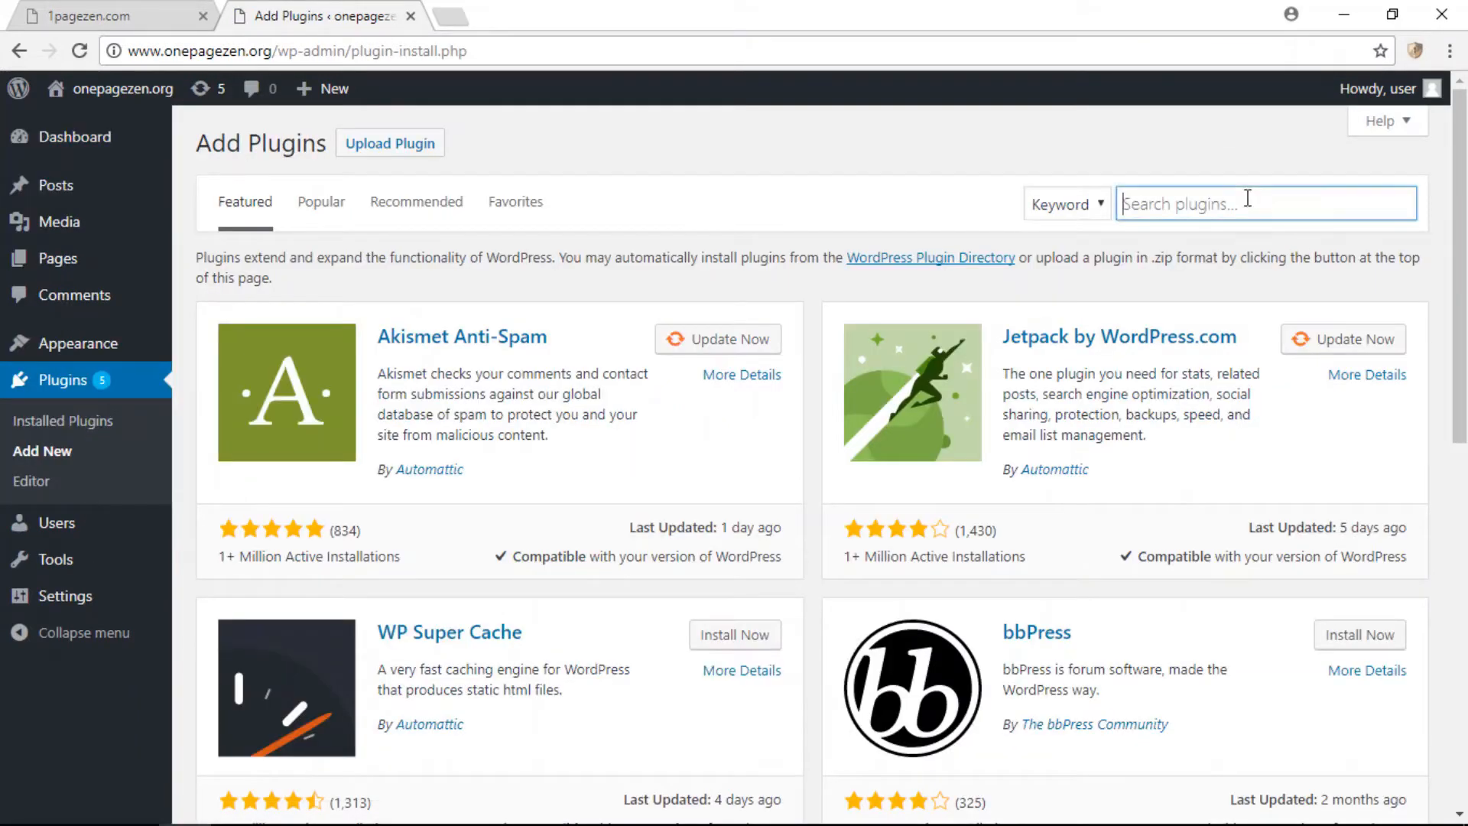
{"action": "type", "text": "all-"}
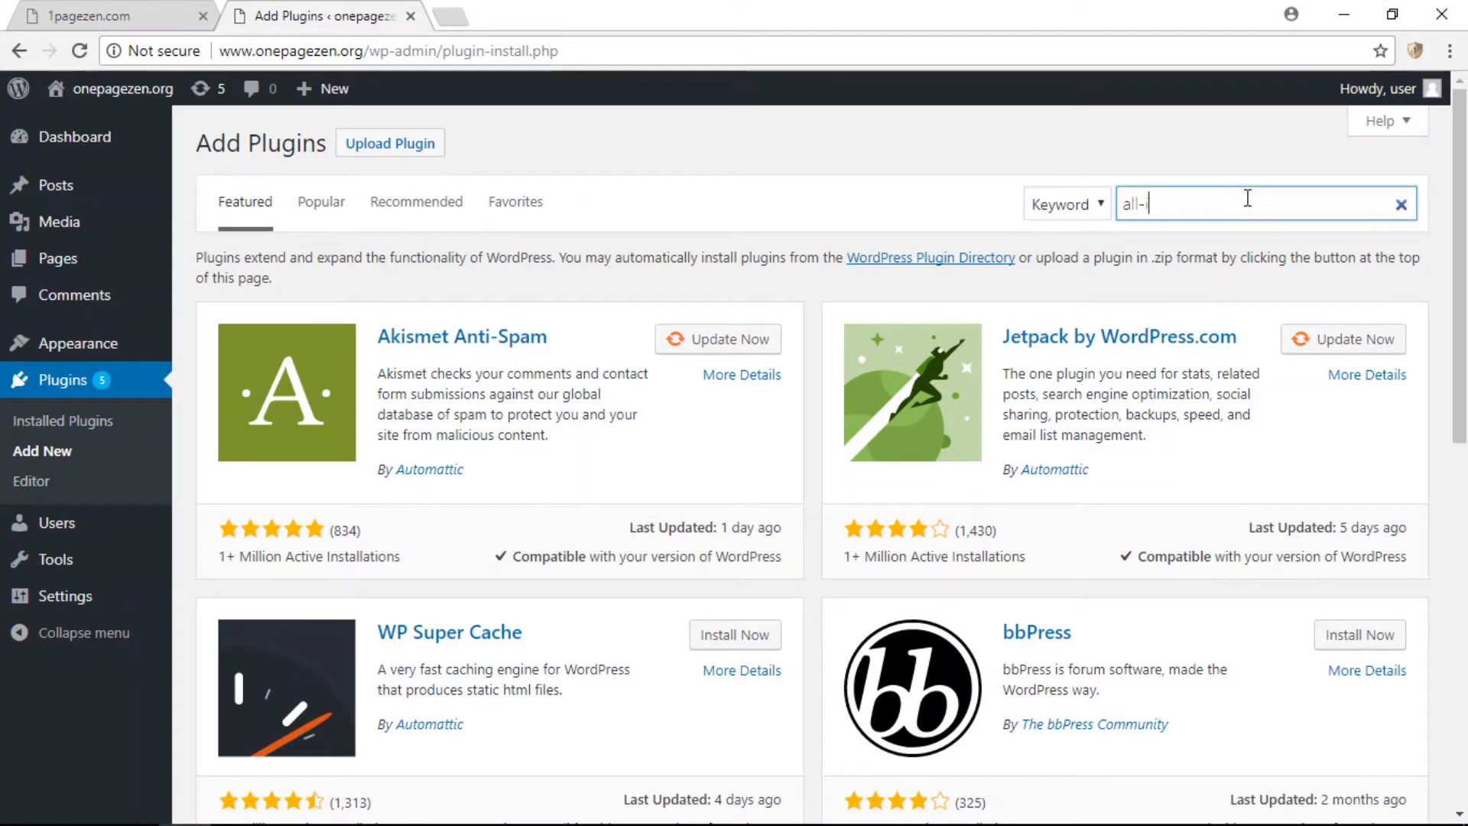
{"action": "type", "text": "in-one"}
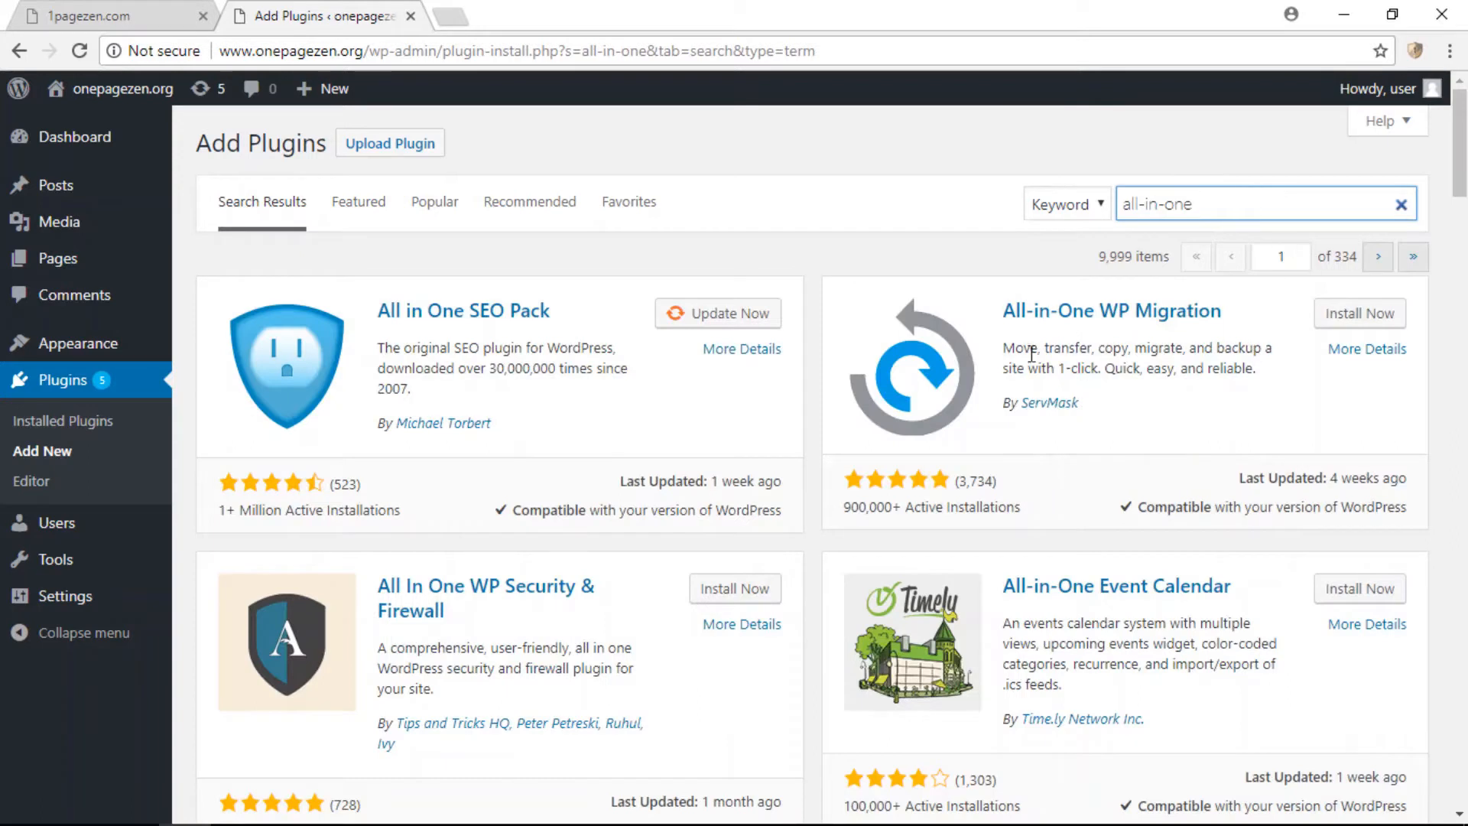
{"action": "left_click", "coordinate": [1360, 314]}
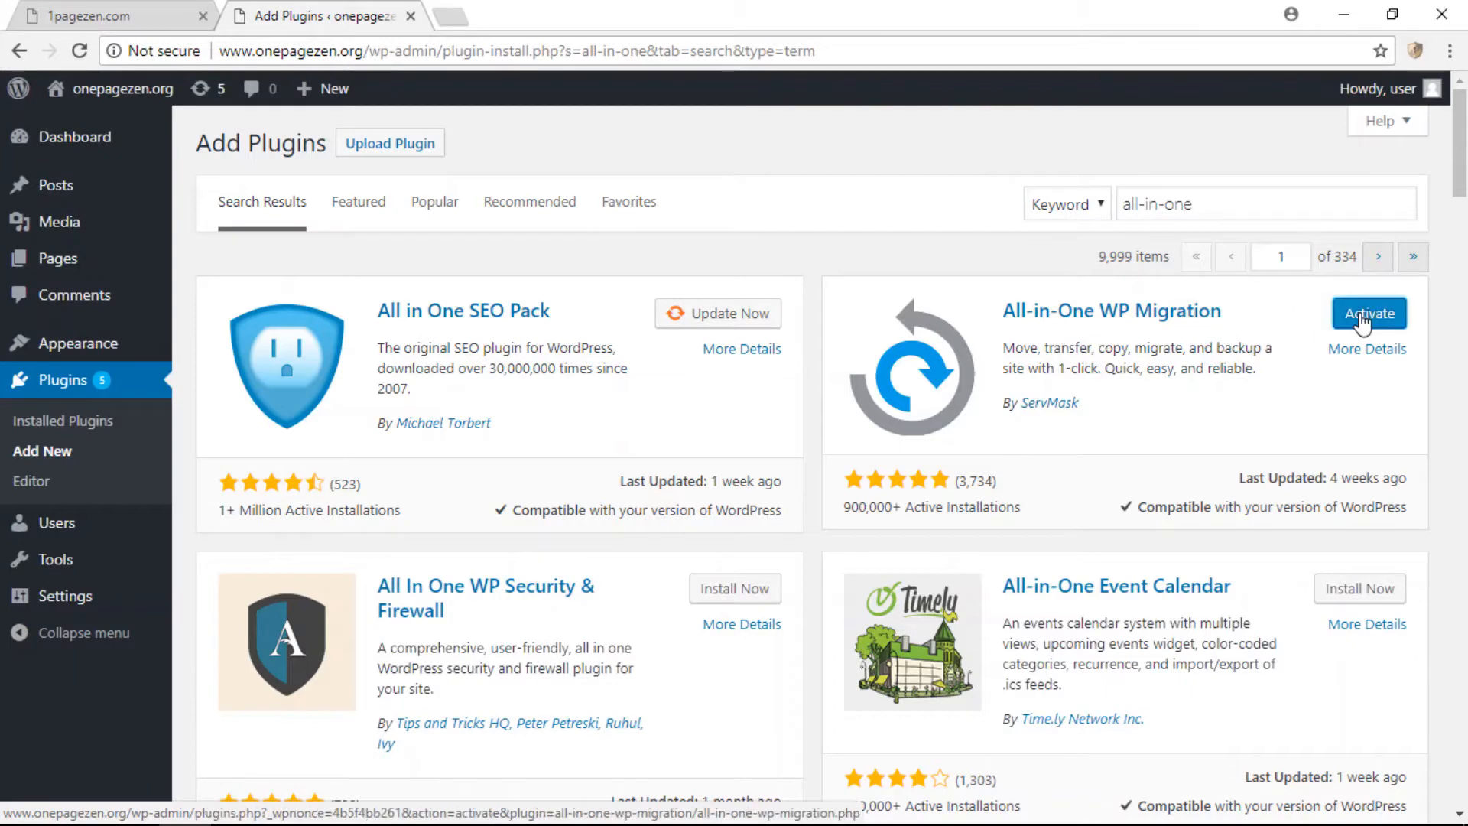
{"action": "left_click", "coordinate": [1361, 321]}
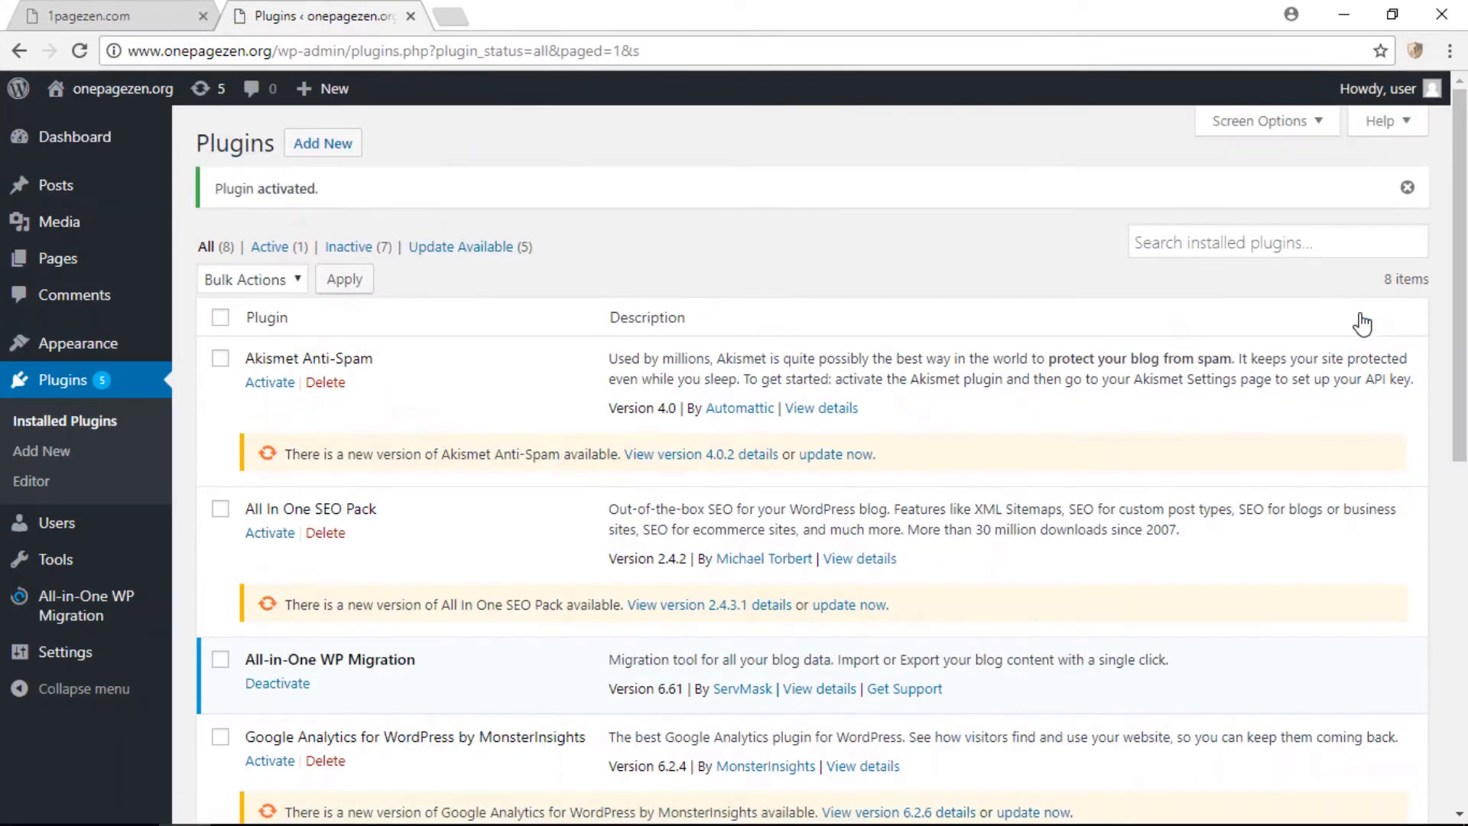
Add a database find-and-replace rule to the All-in-One WP Migration site export, replacing onepagezen.org with 1pagezen.com
{"action": "mouse_move", "coordinate": [54, 633]}
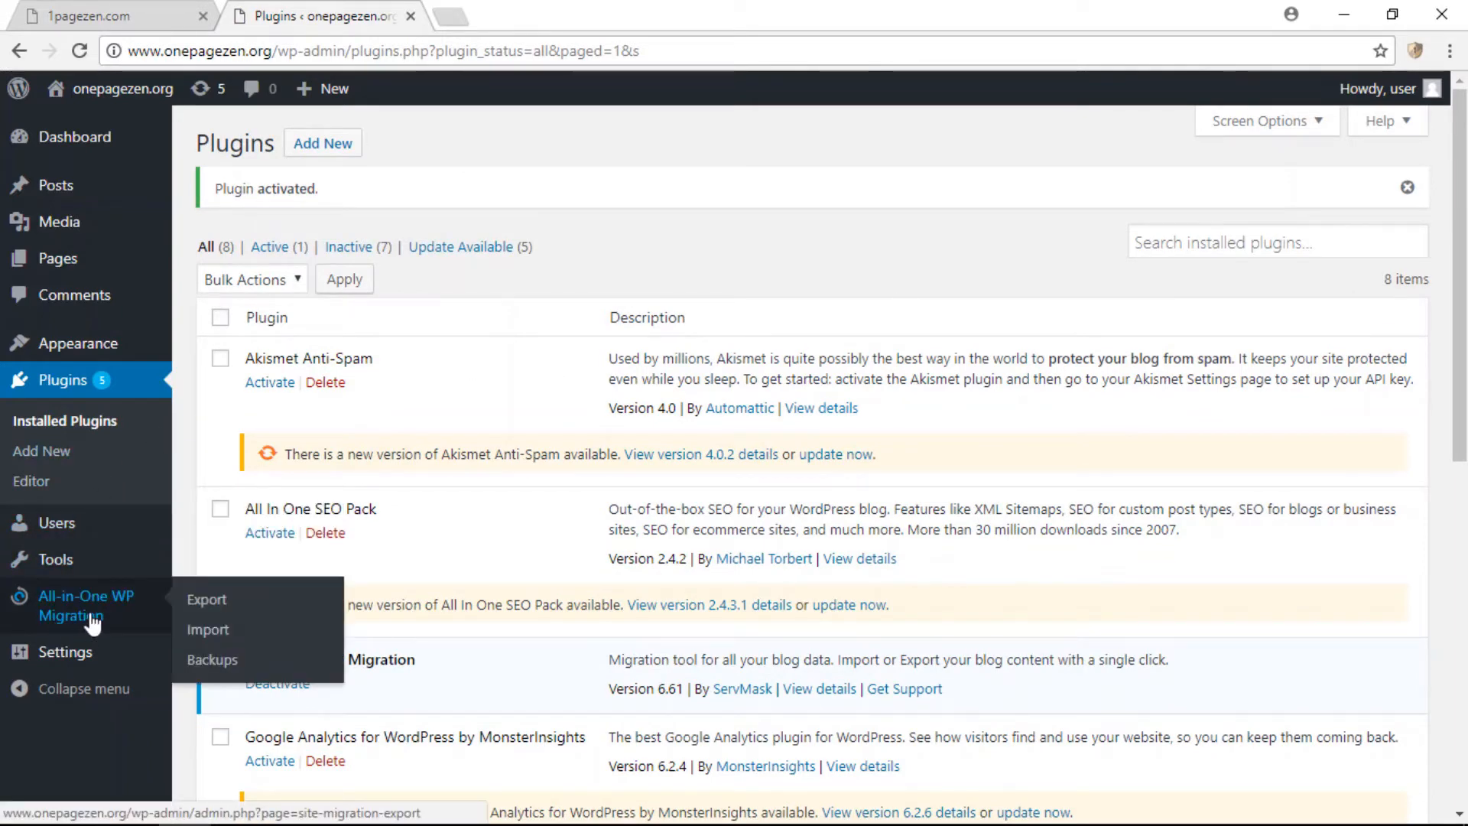
{"action": "left_click", "coordinate": [205, 600]}
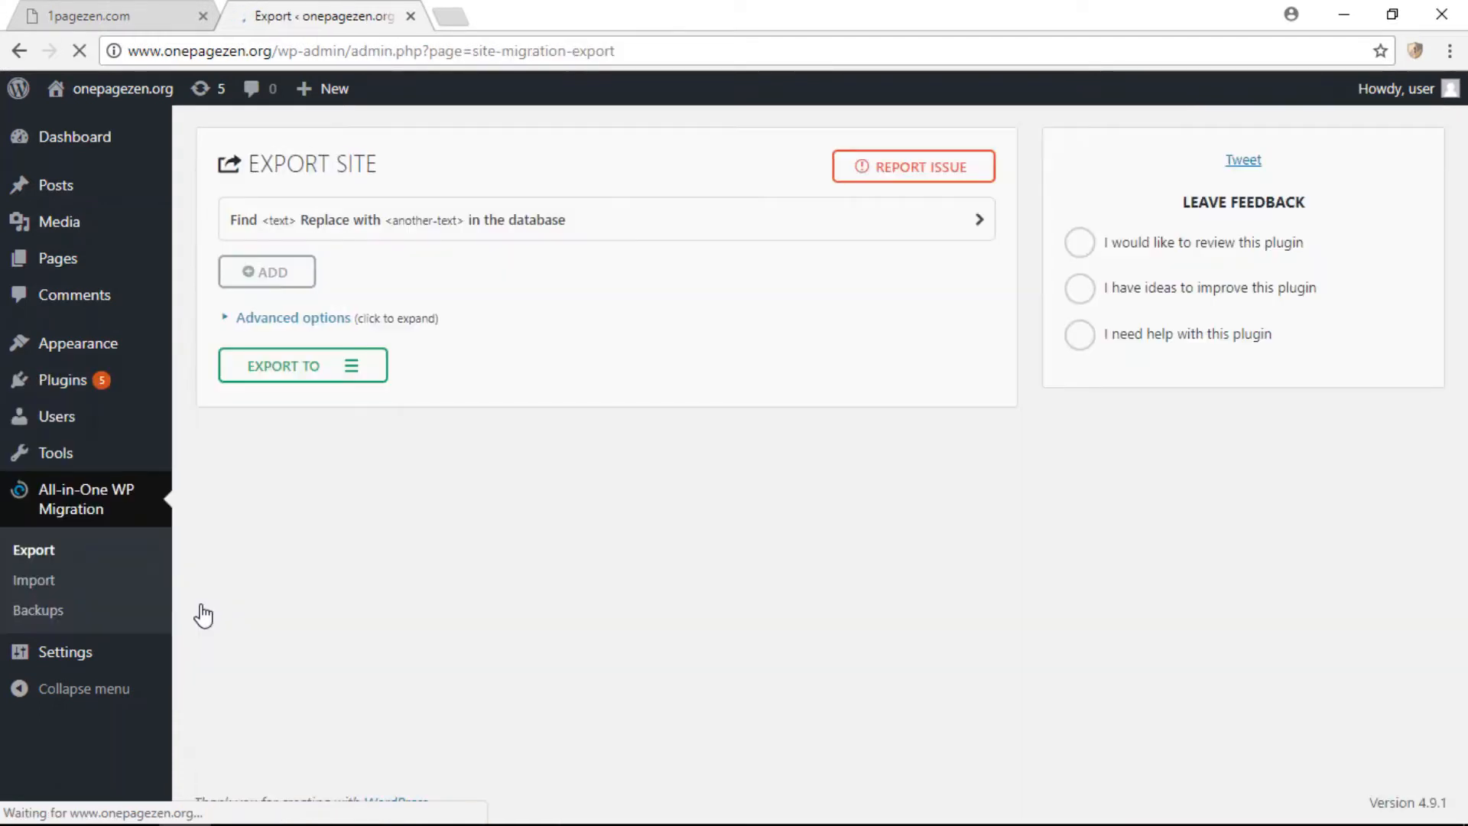
{"action": "left_click", "coordinate": [280, 275]}
{"action": "left_click", "coordinate": [284, 308]}
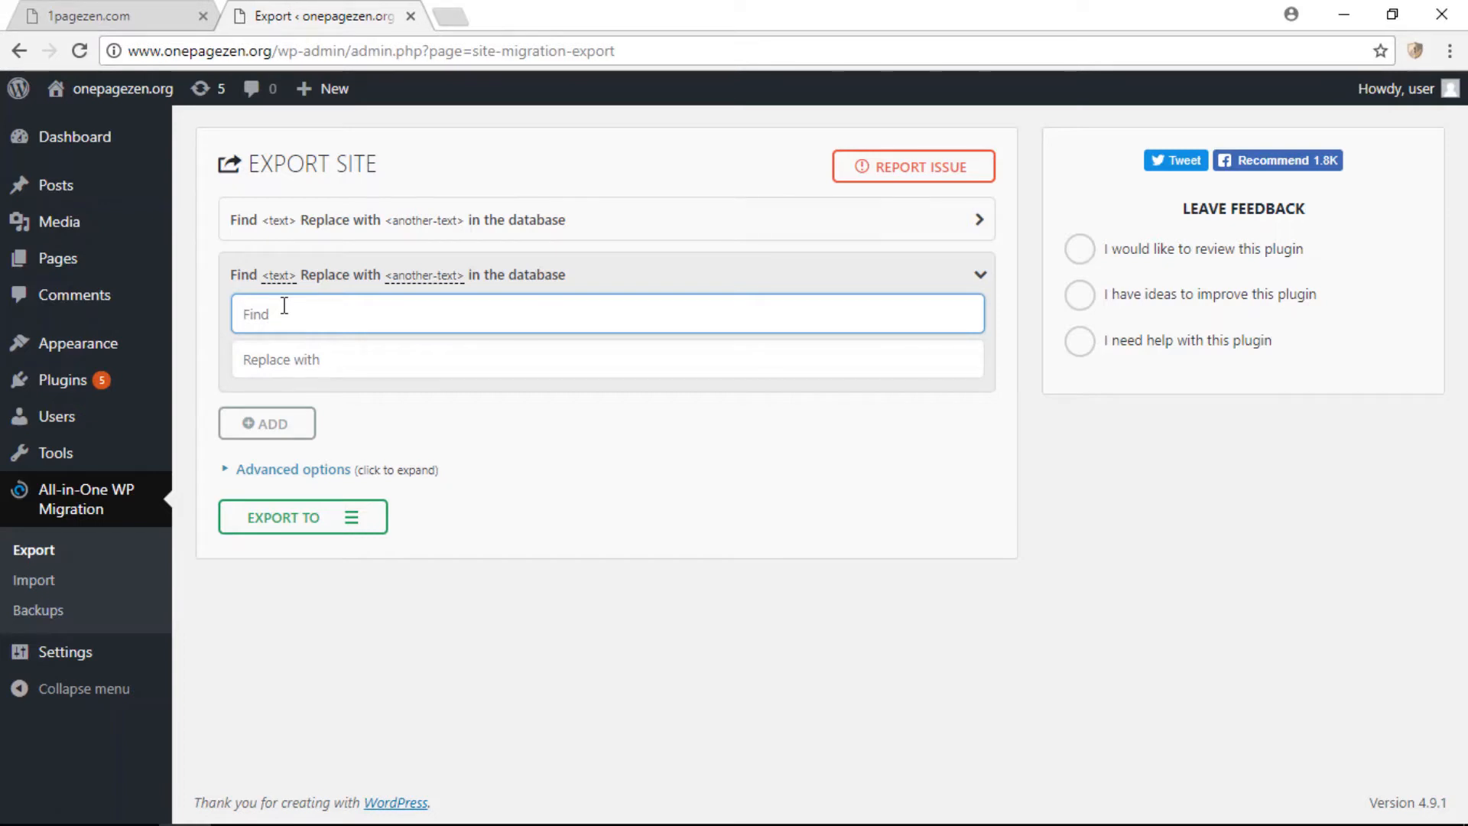
{"action": "type", "text": "onepage"}
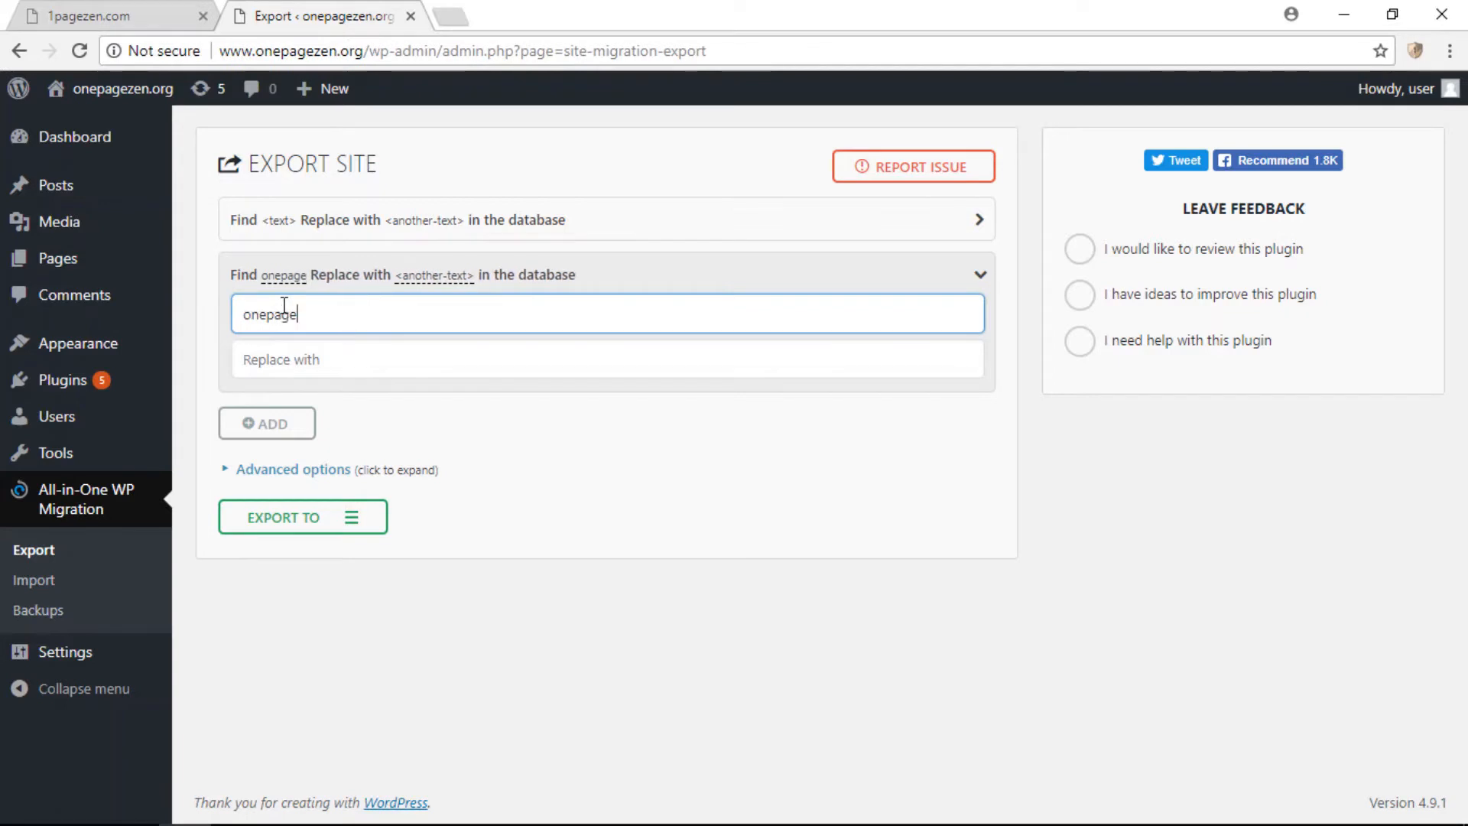
{"action": "type", "text": "zen.org"}
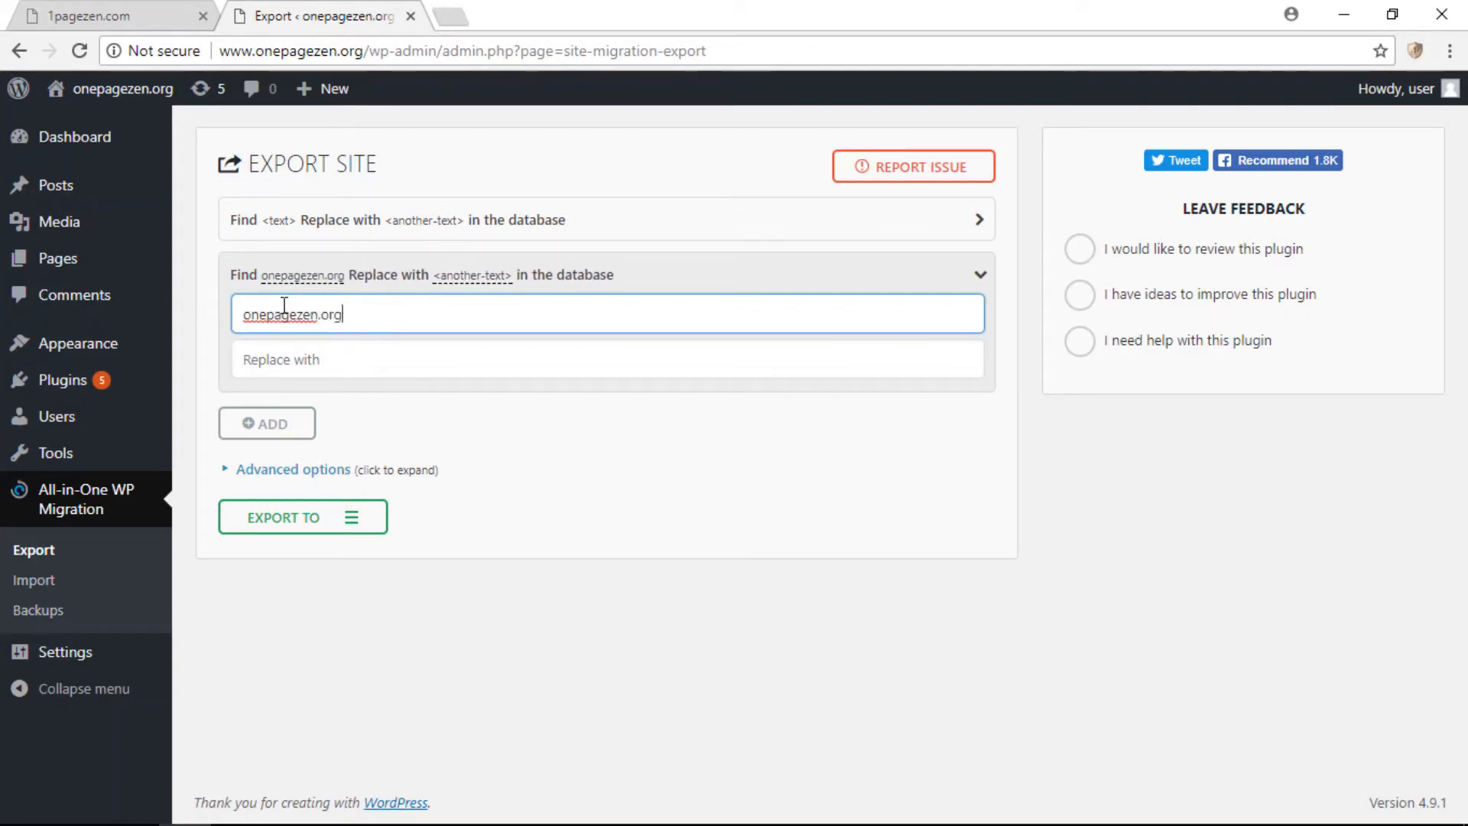
{"action": "left_click", "coordinate": [411, 363]}
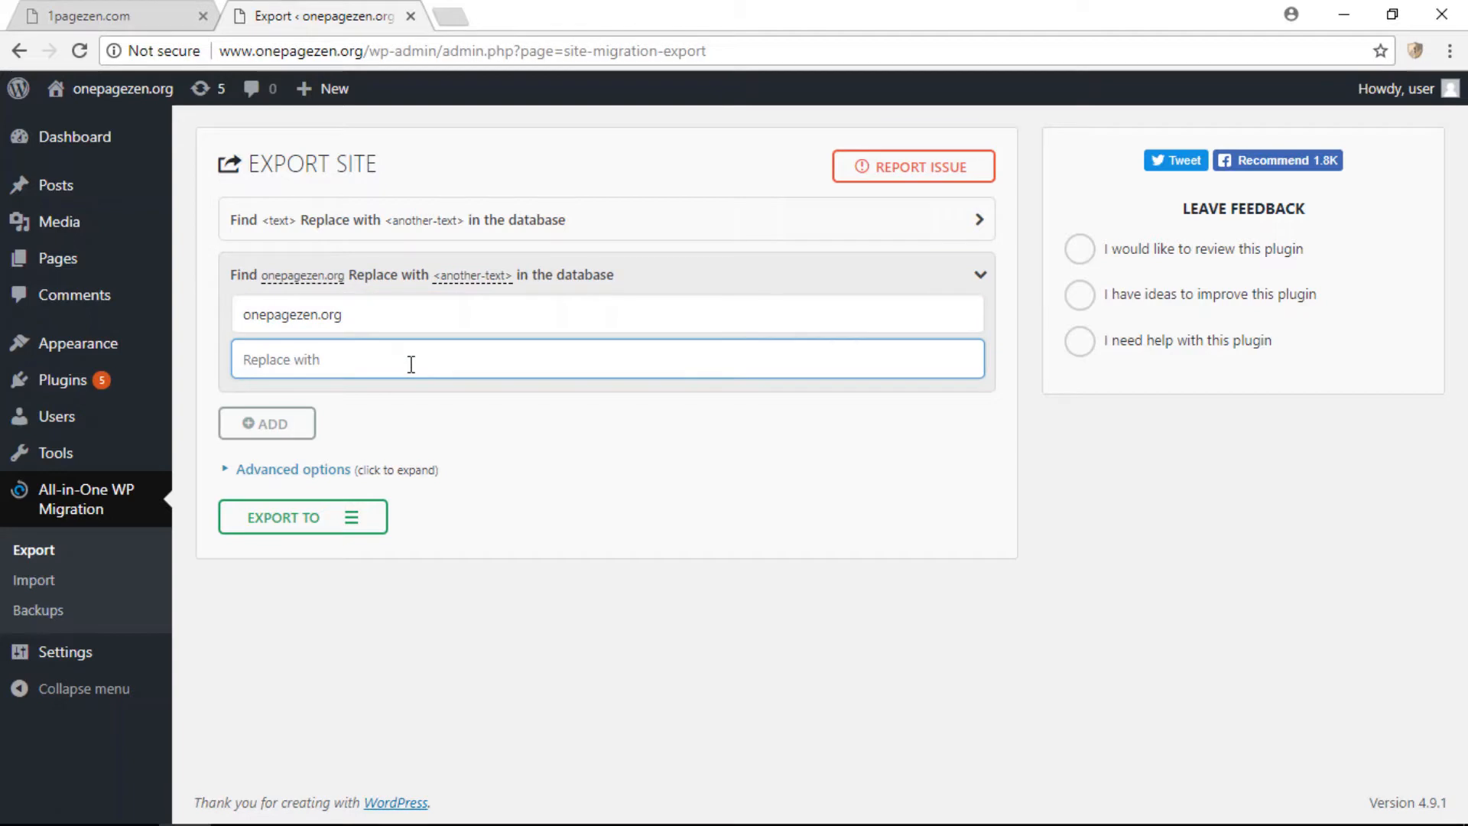
{"action": "type", "text": "1pa"}
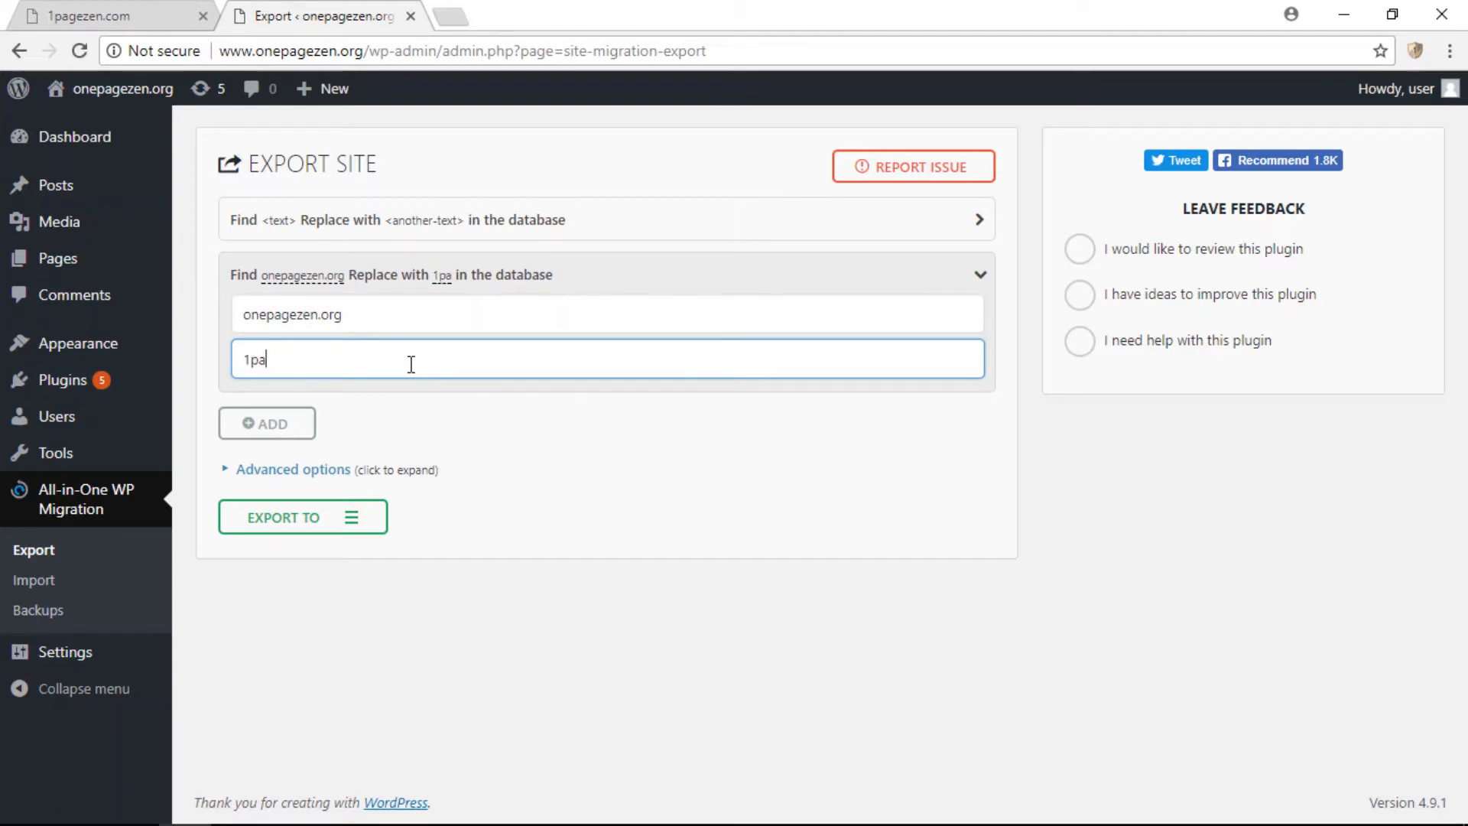
{"action": "type", "text": "gezen.com"}
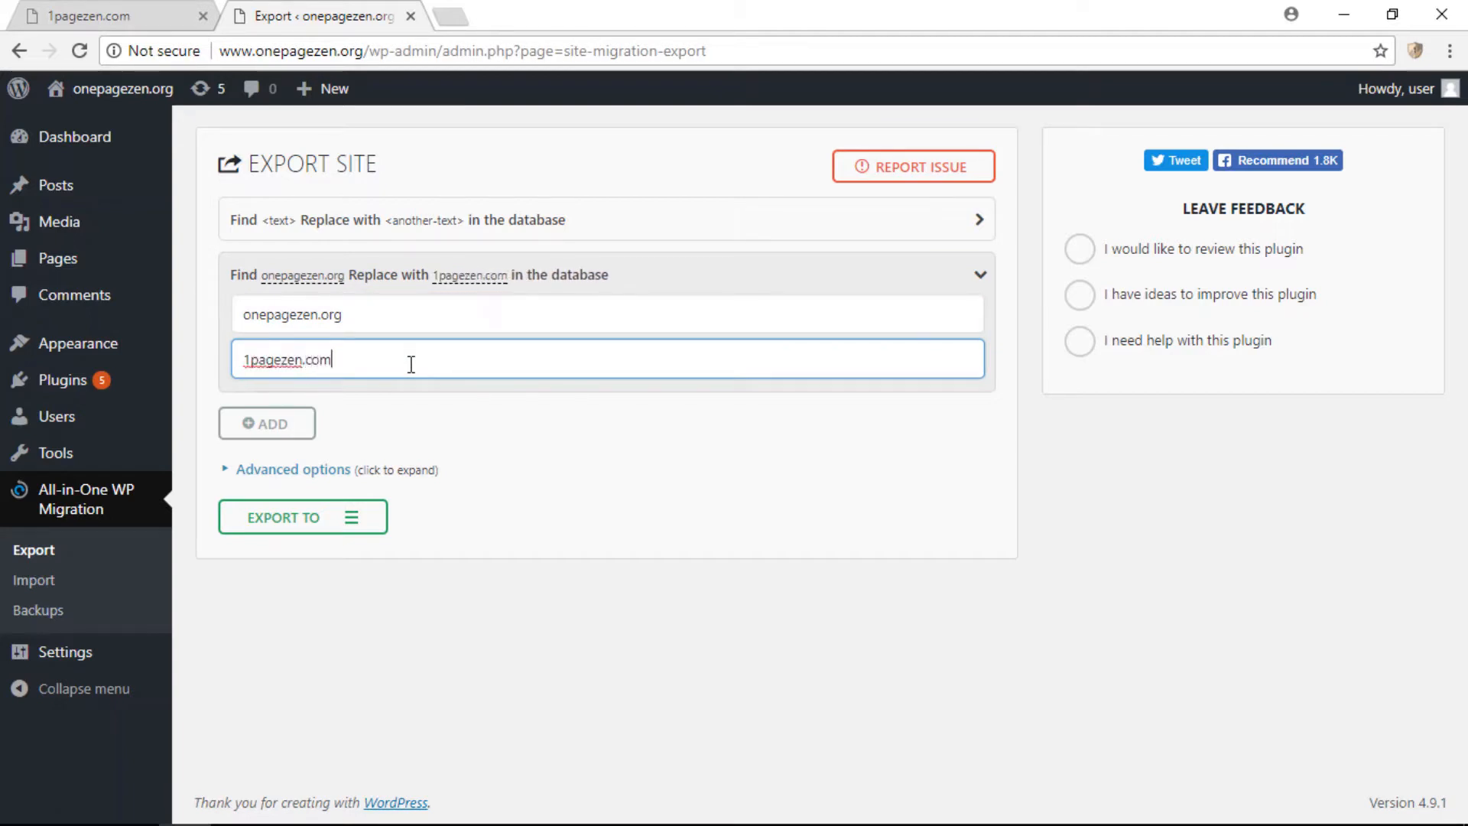
{"action": "triple_click", "coordinate": [313, 364]}
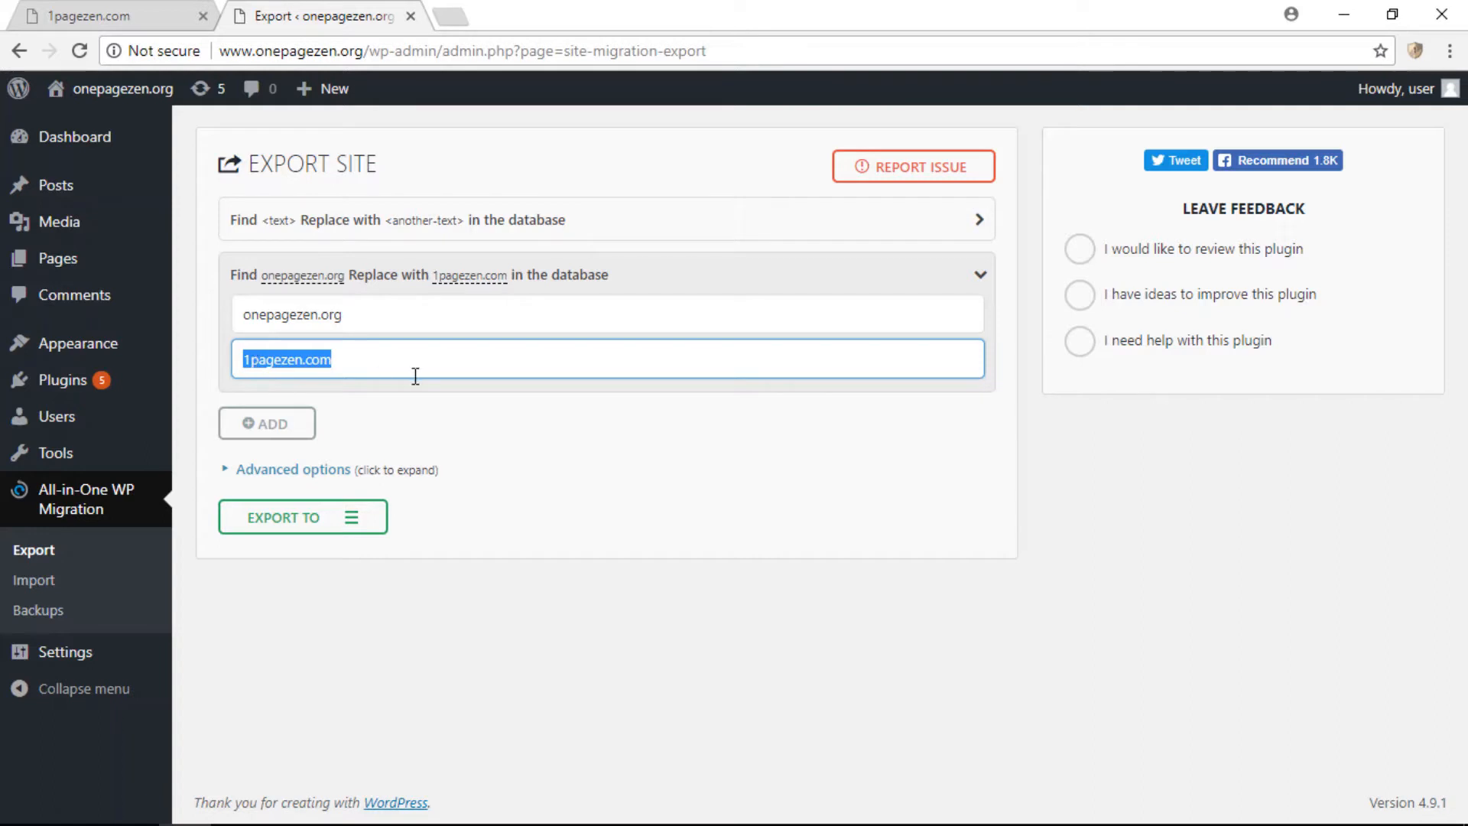
{"action": "left_click", "coordinate": [546, 464]}
Export the onepagezen.org site to a file and download the resulting wpress archive
{"action": "left_click", "coordinate": [361, 526]}
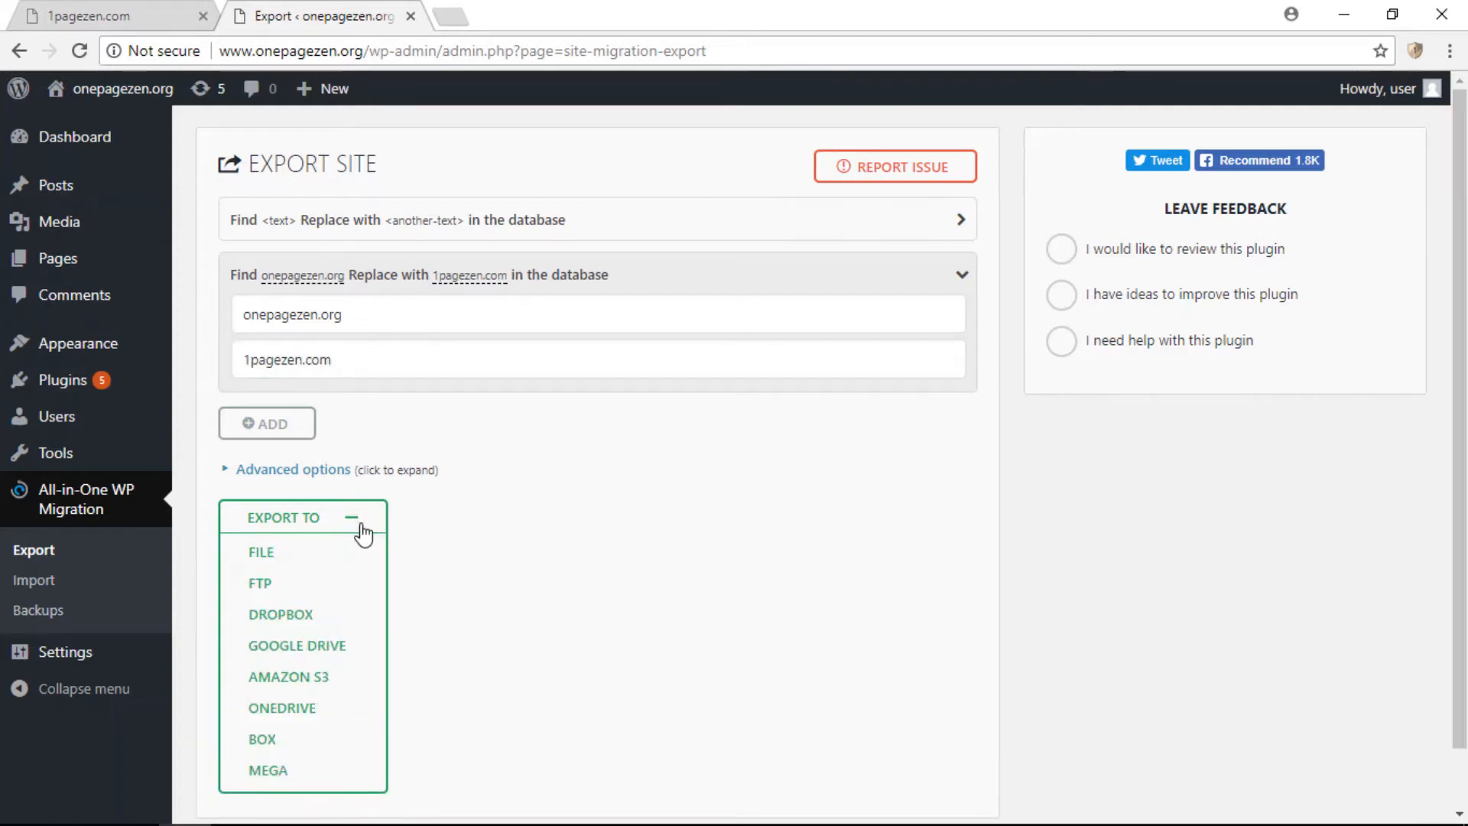
{"action": "left_click", "coordinate": [260, 553]}
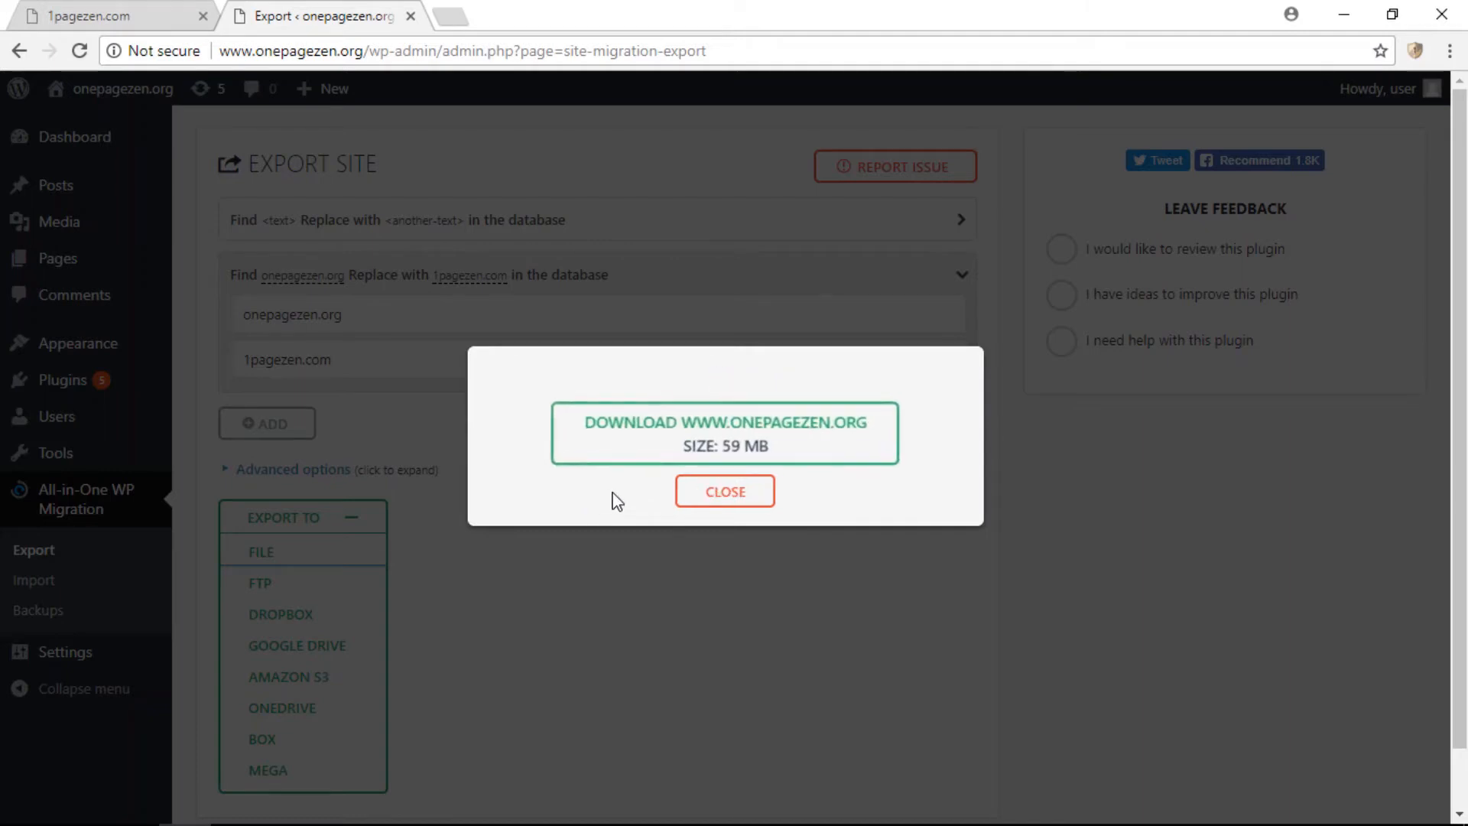
{"action": "left_click", "coordinate": [743, 430]}
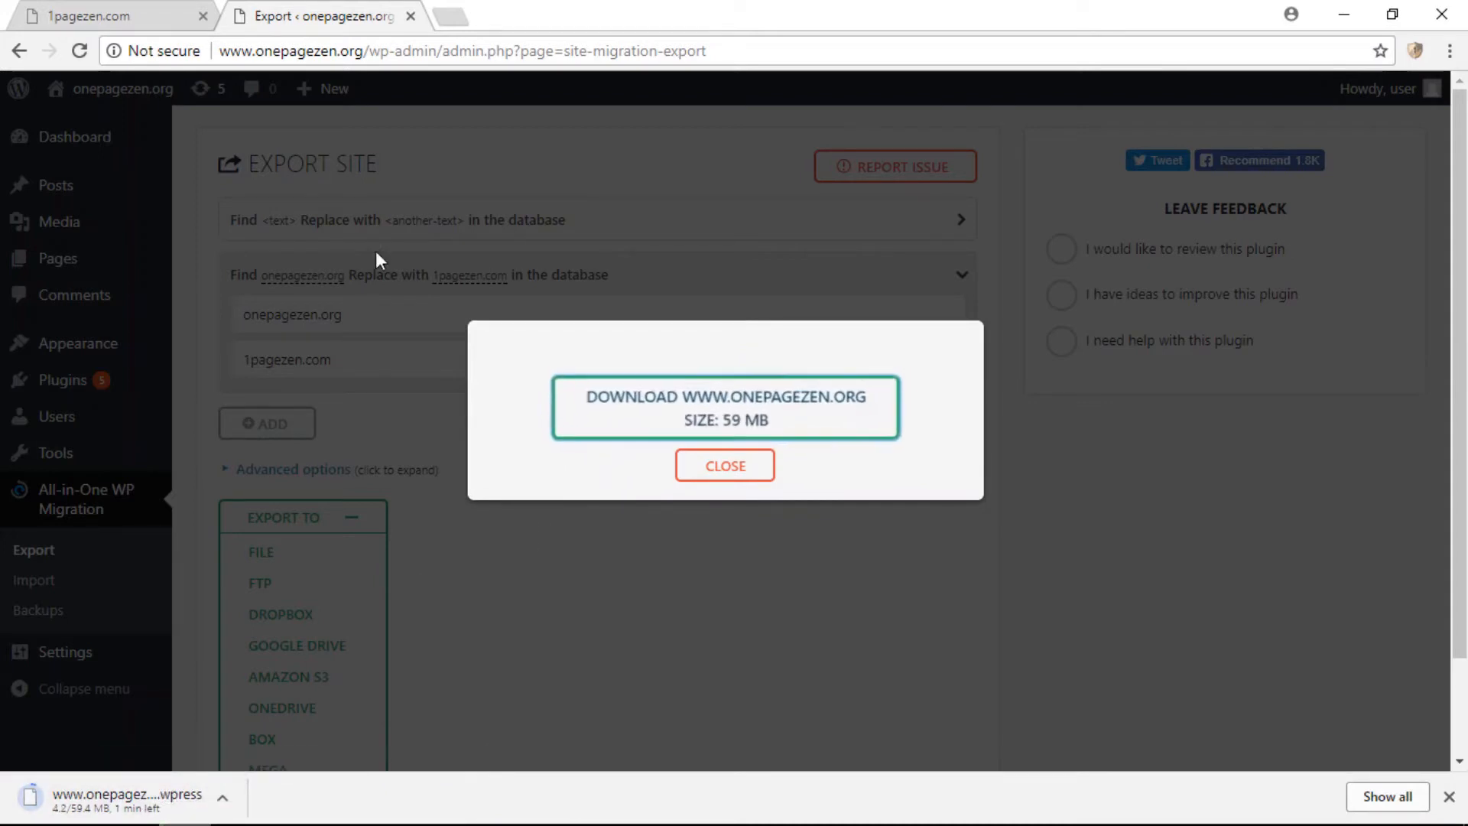
Switch to the 1pagezen.com site and open its admin page for adding plugins
{"action": "left_click", "coordinate": [92, 27]}
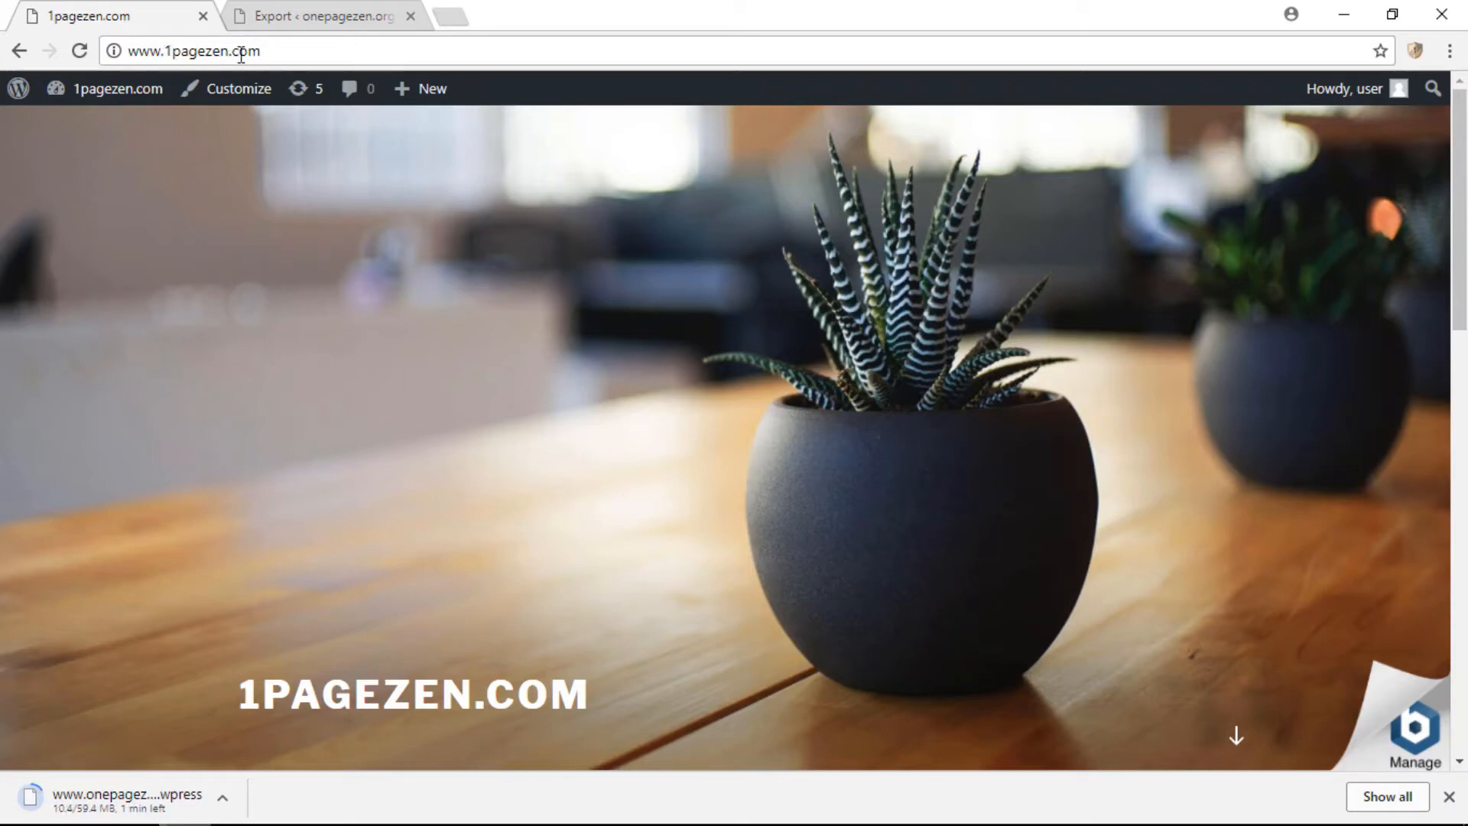
{"action": "mouse_move", "coordinate": [149, 102]}
{"action": "left_click", "coordinate": [94, 116]}
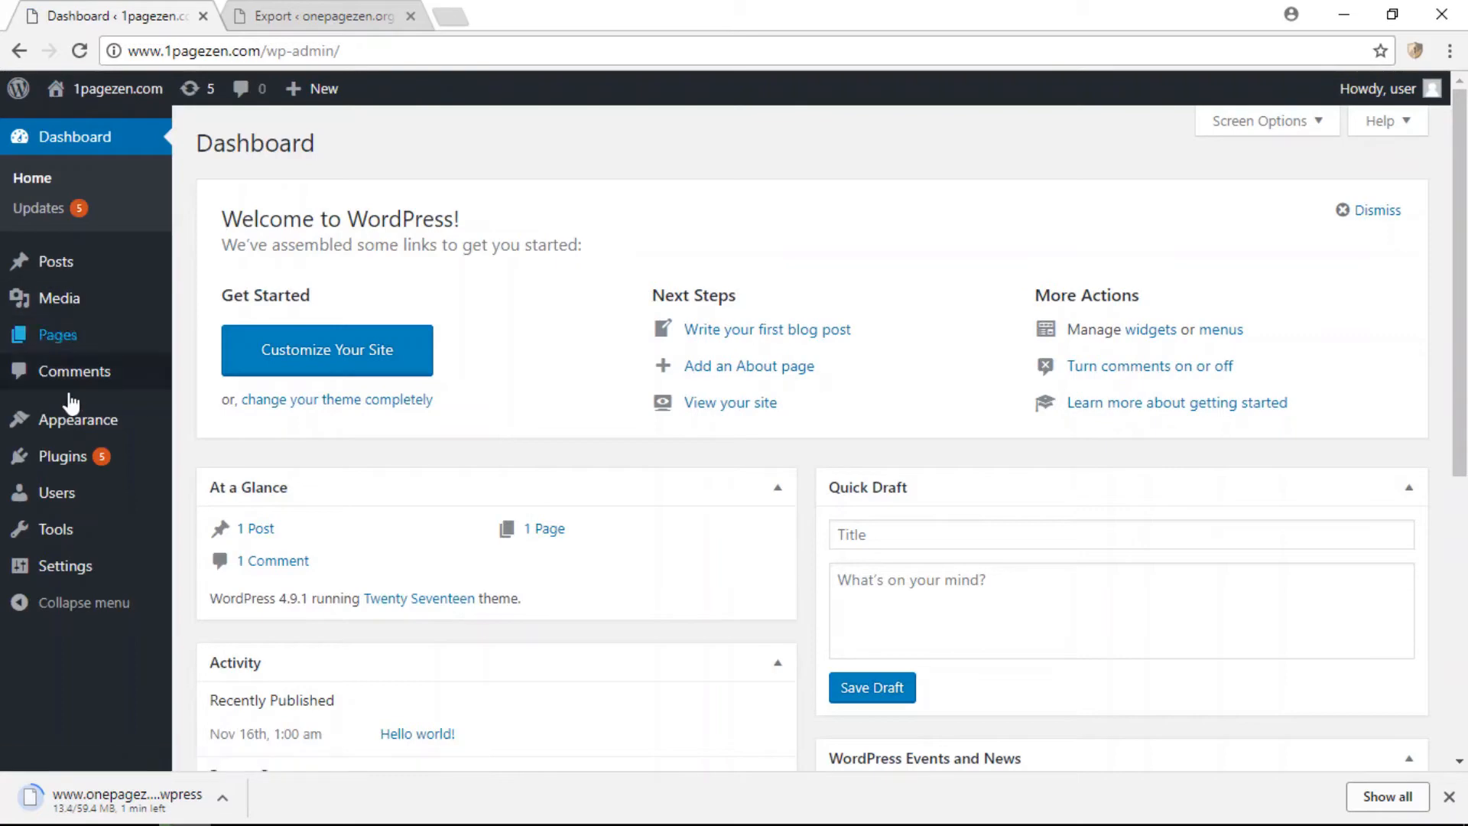
{"action": "mouse_move", "coordinate": [69, 462]}
{"action": "left_click", "coordinate": [212, 496]}
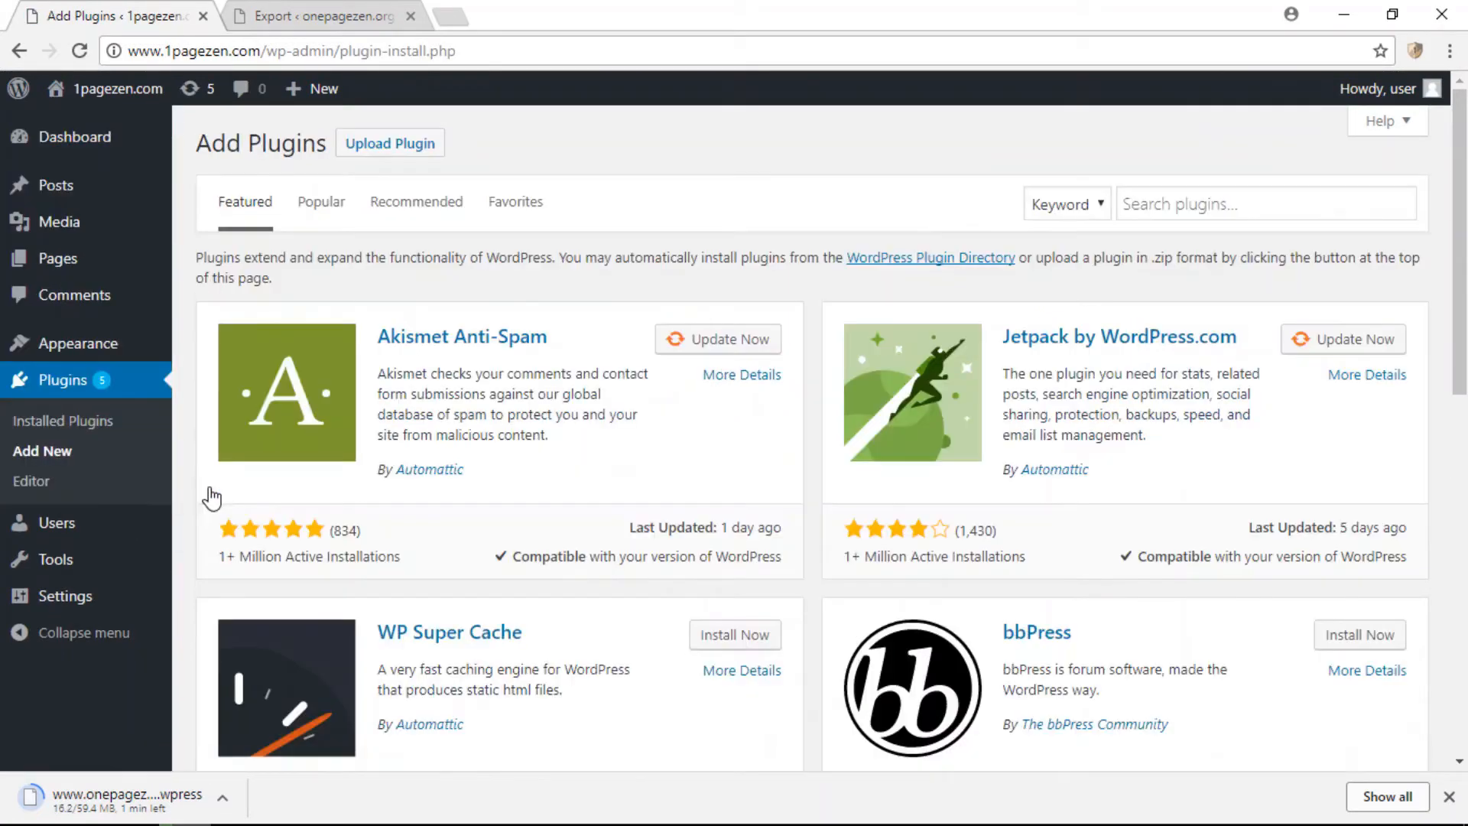
Search for "all-in-one" plugins on 1pagezen.com, and install and activate All-in-One WP Migration
{"action": "left_click", "coordinate": [1163, 204]}
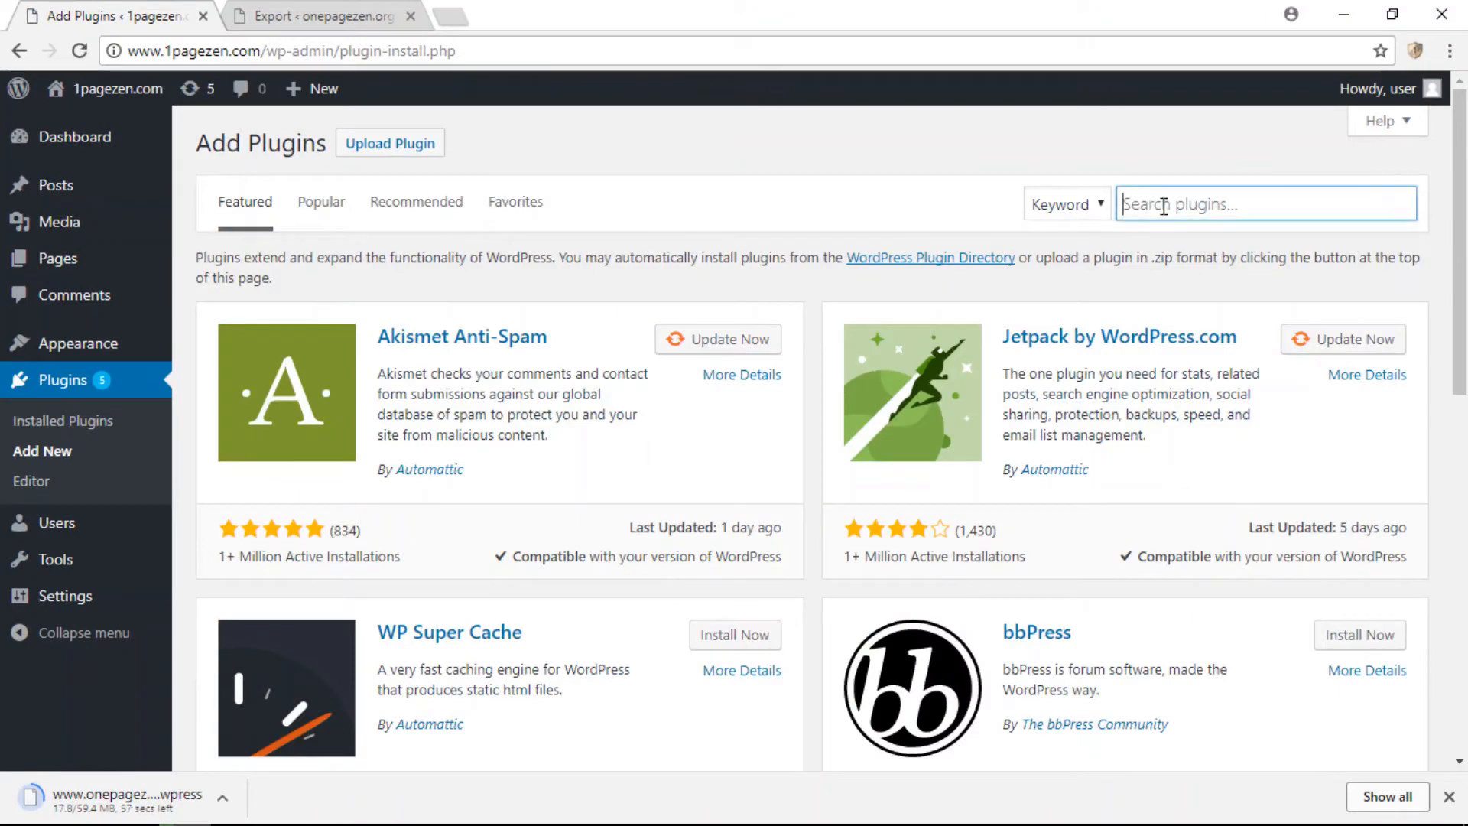
{"action": "type", "text": "all-in-one"}
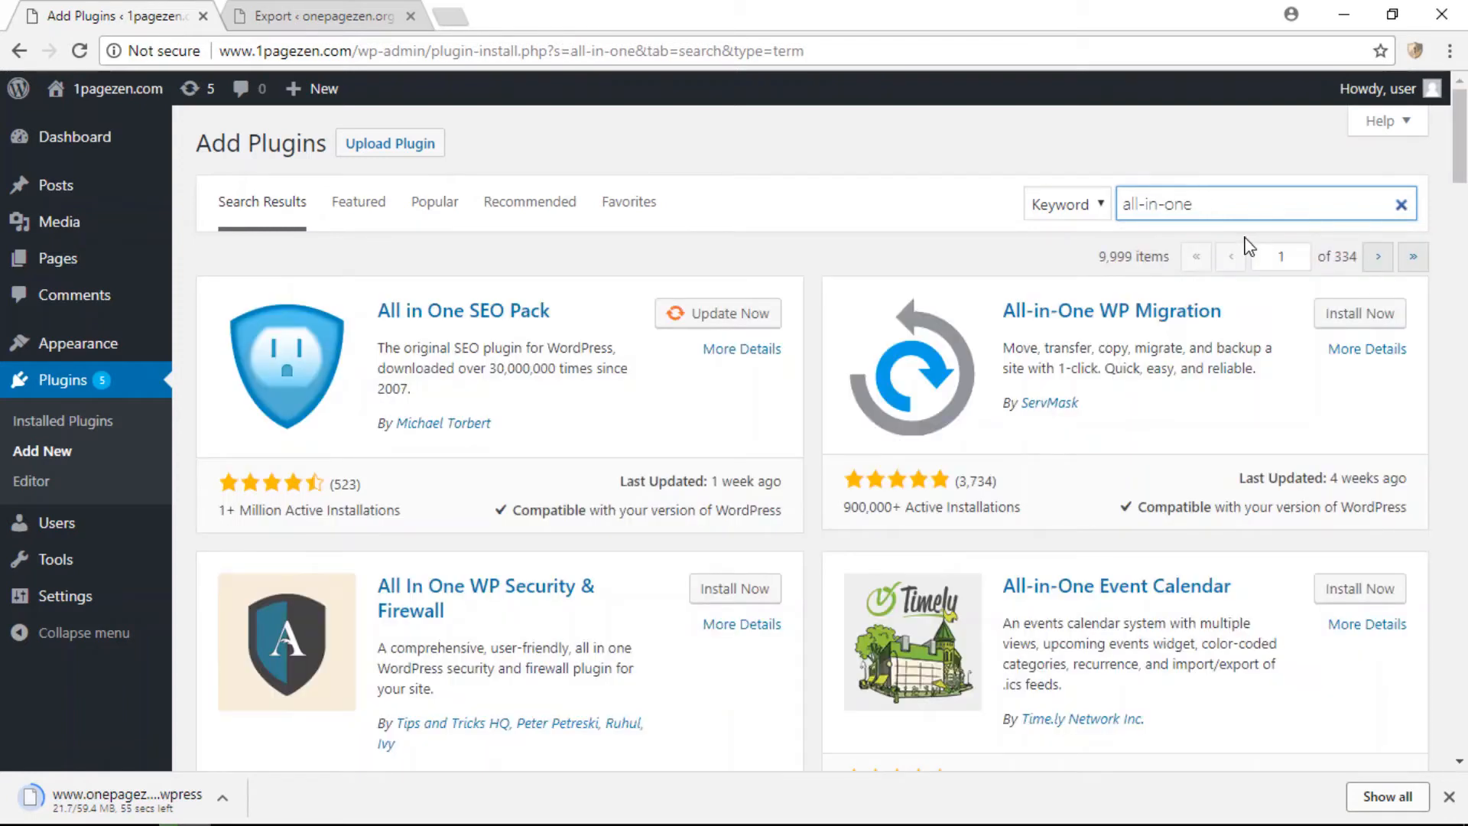
{"action": "left_click", "coordinate": [1351, 317]}
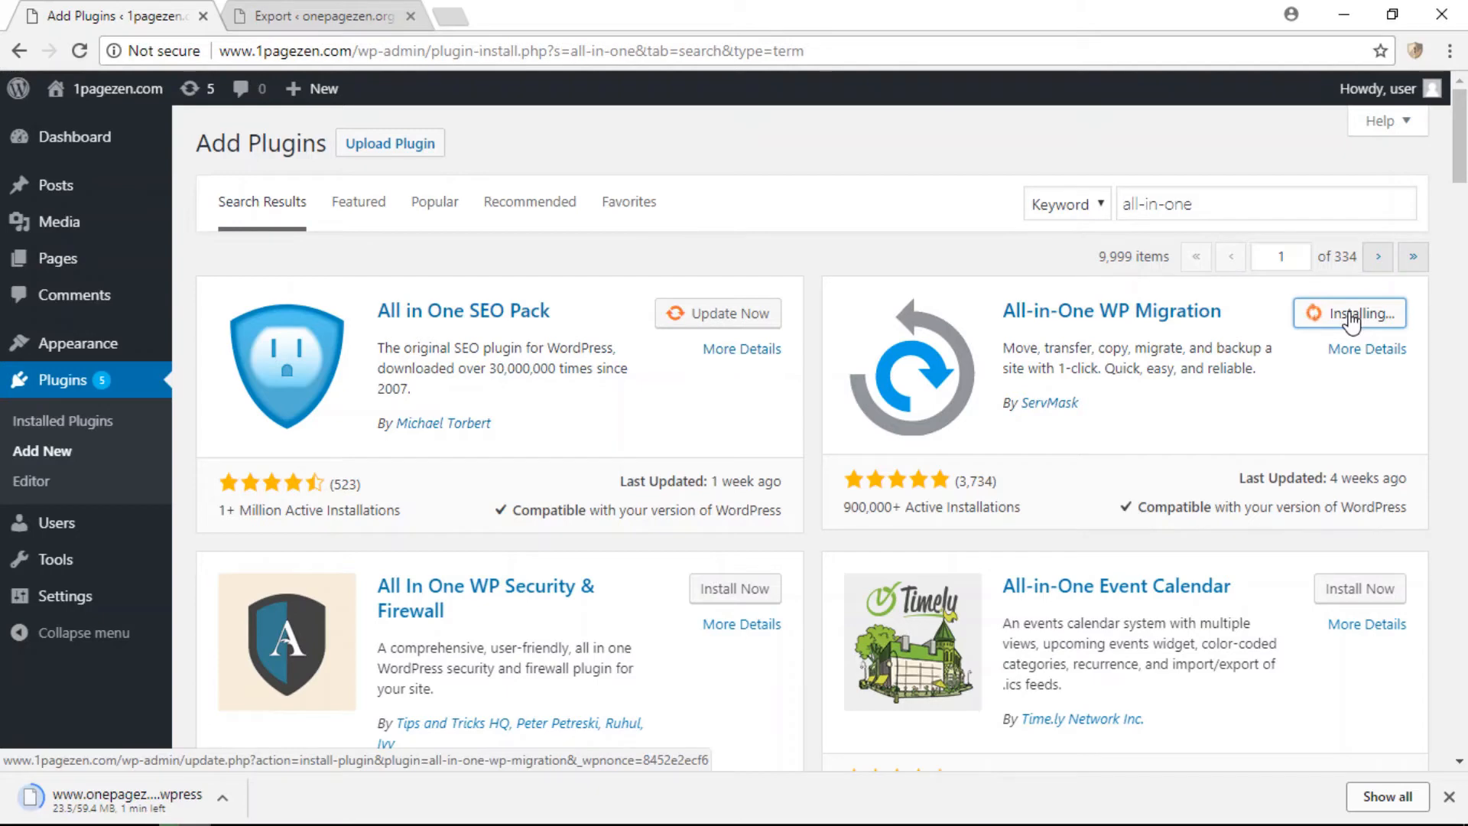
{"action": "left_click", "coordinate": [1351, 318]}
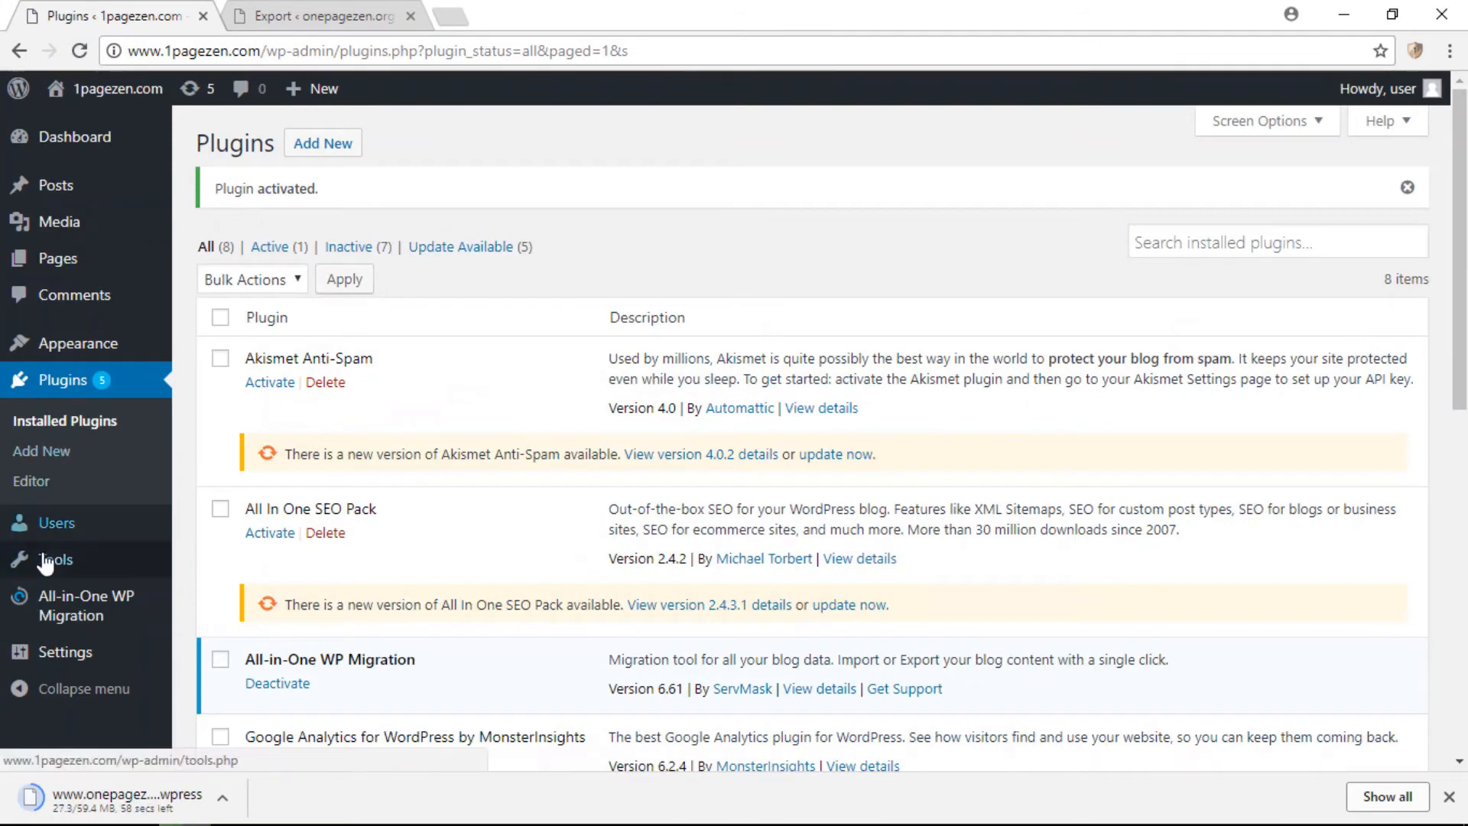
Upload the downloaded onepagezen.org wpress file to 1pagezen.com through the All-in-One WP Migration file import
{"action": "mouse_move", "coordinate": [61, 621]}
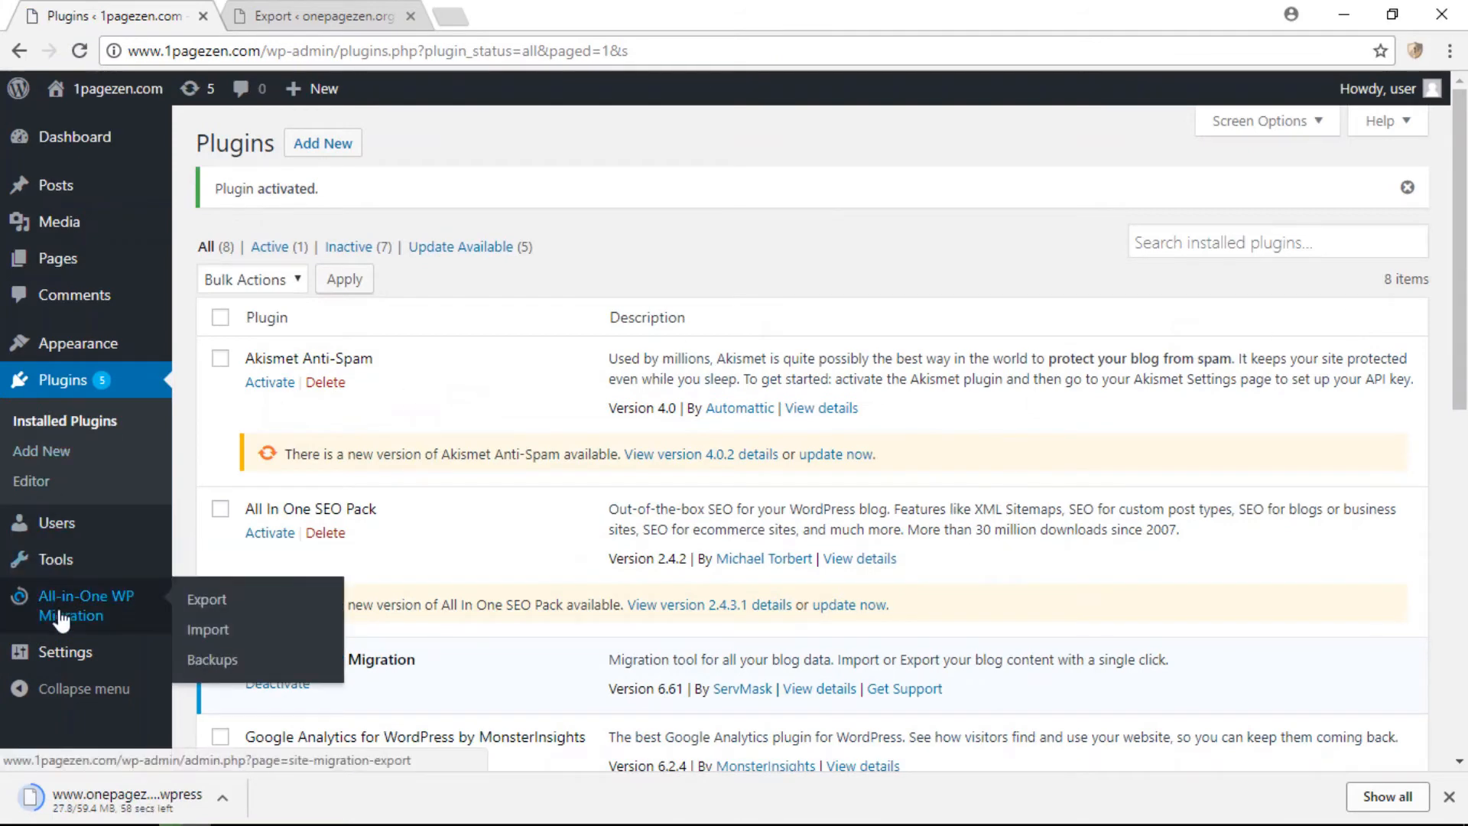
{"action": "left_click", "coordinate": [207, 629]}
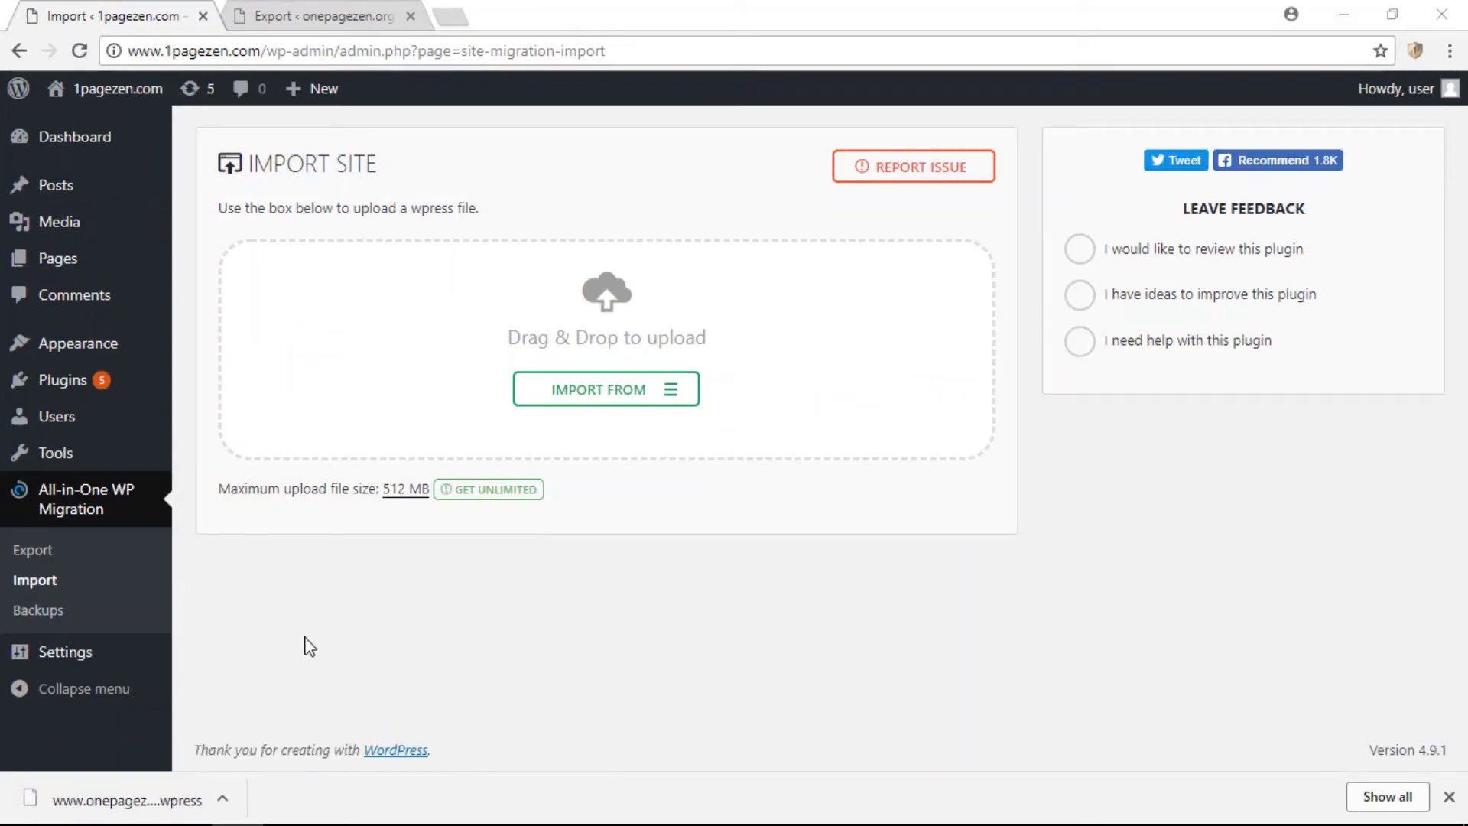
{"action": "left_click", "coordinate": [658, 403]}
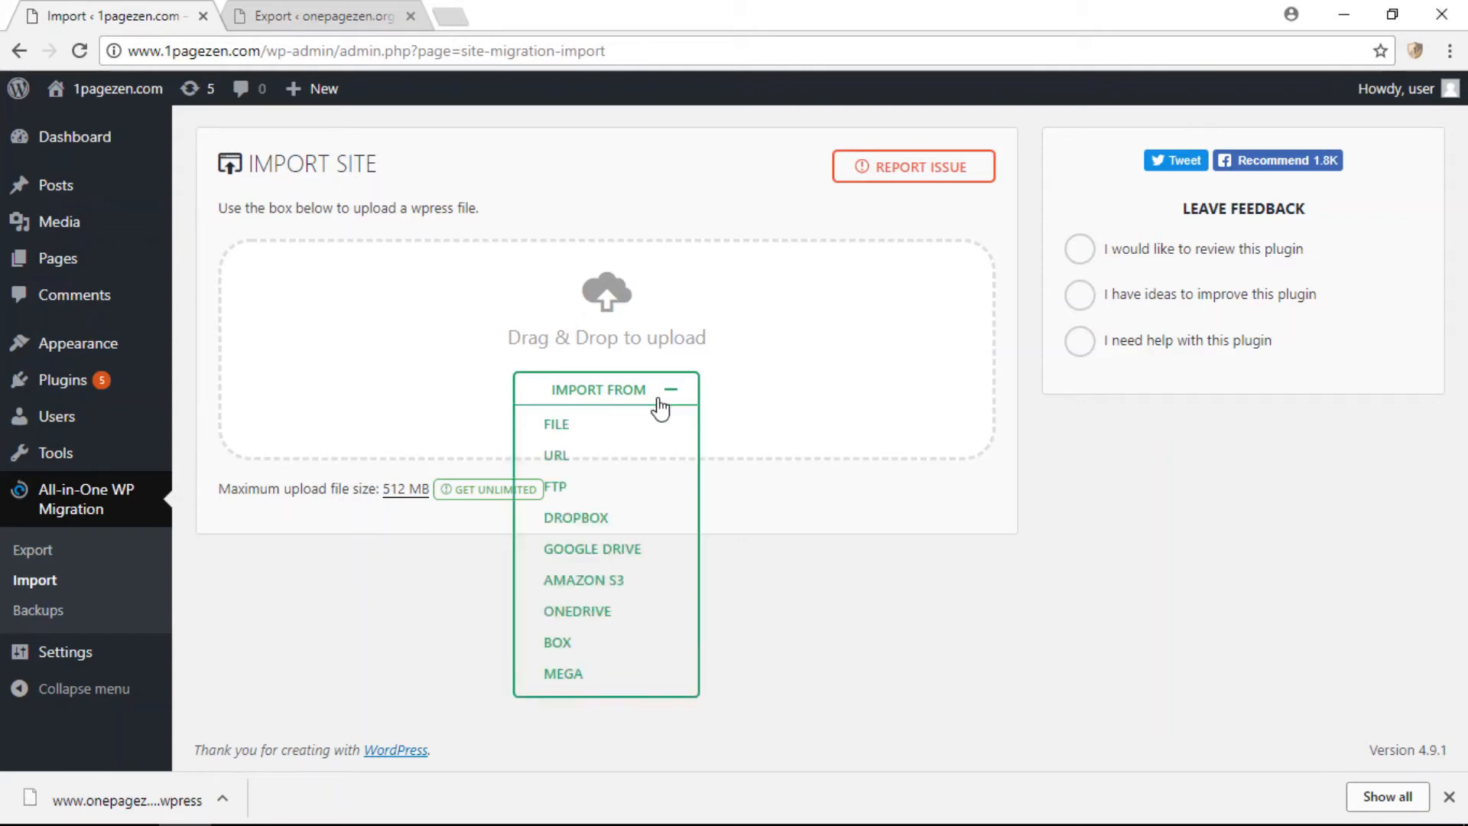
{"action": "left_click", "coordinate": [557, 425]}
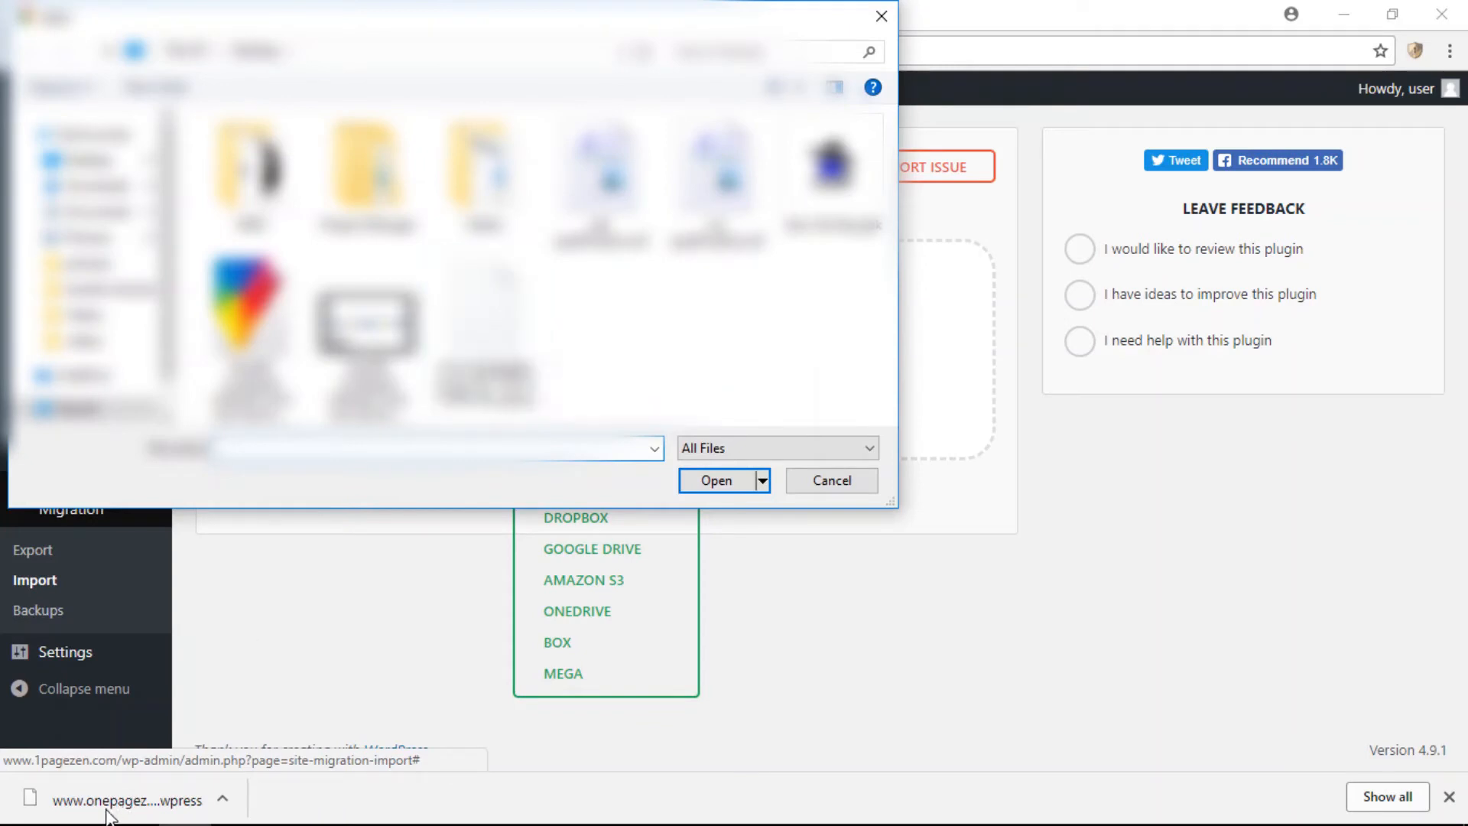
{"action": "left_click", "coordinate": [488, 303]}
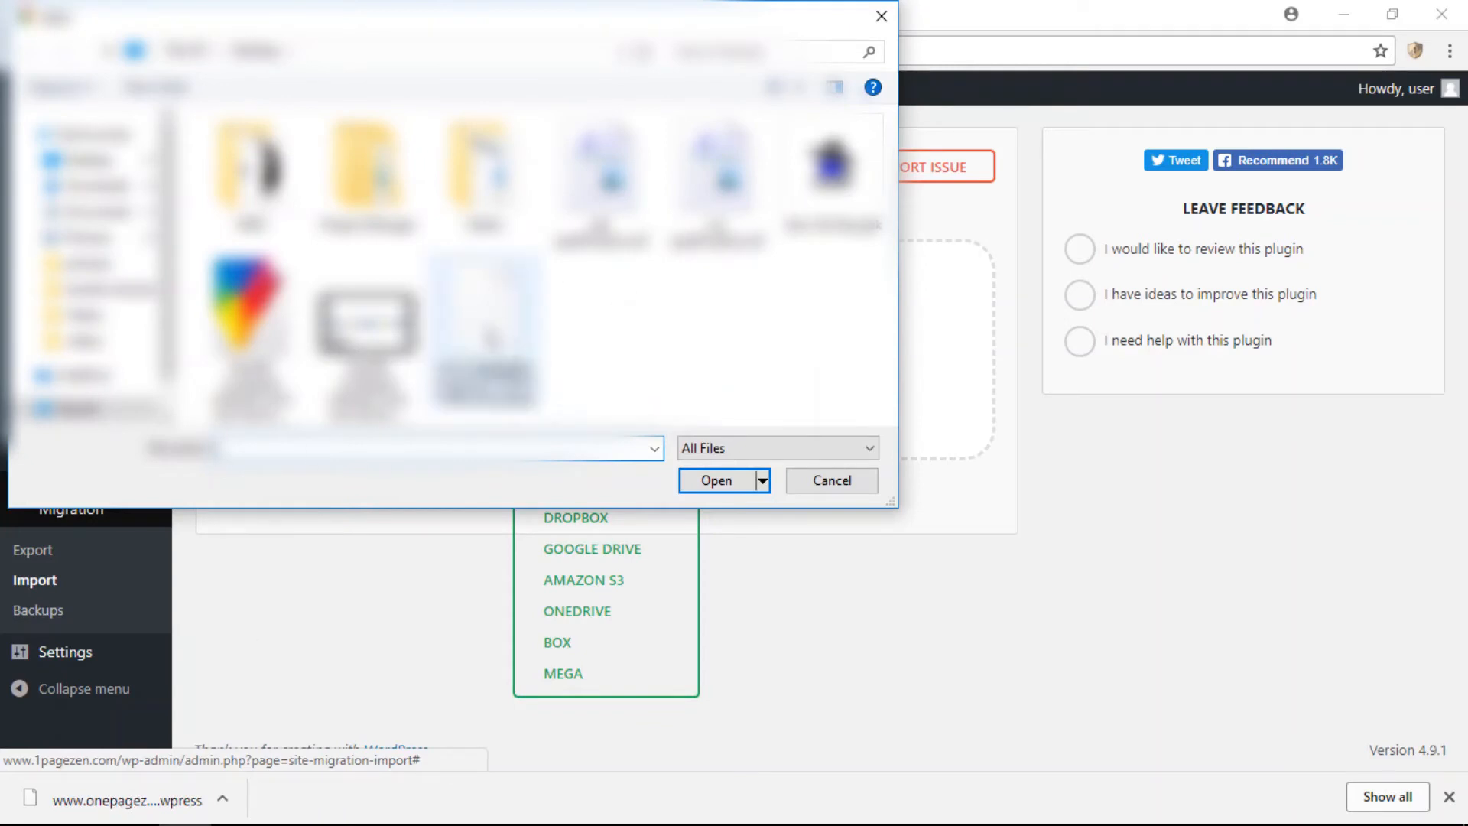
{"action": "left_click", "coordinate": [489, 303]}
{"action": "left_click", "coordinate": [726, 482]}
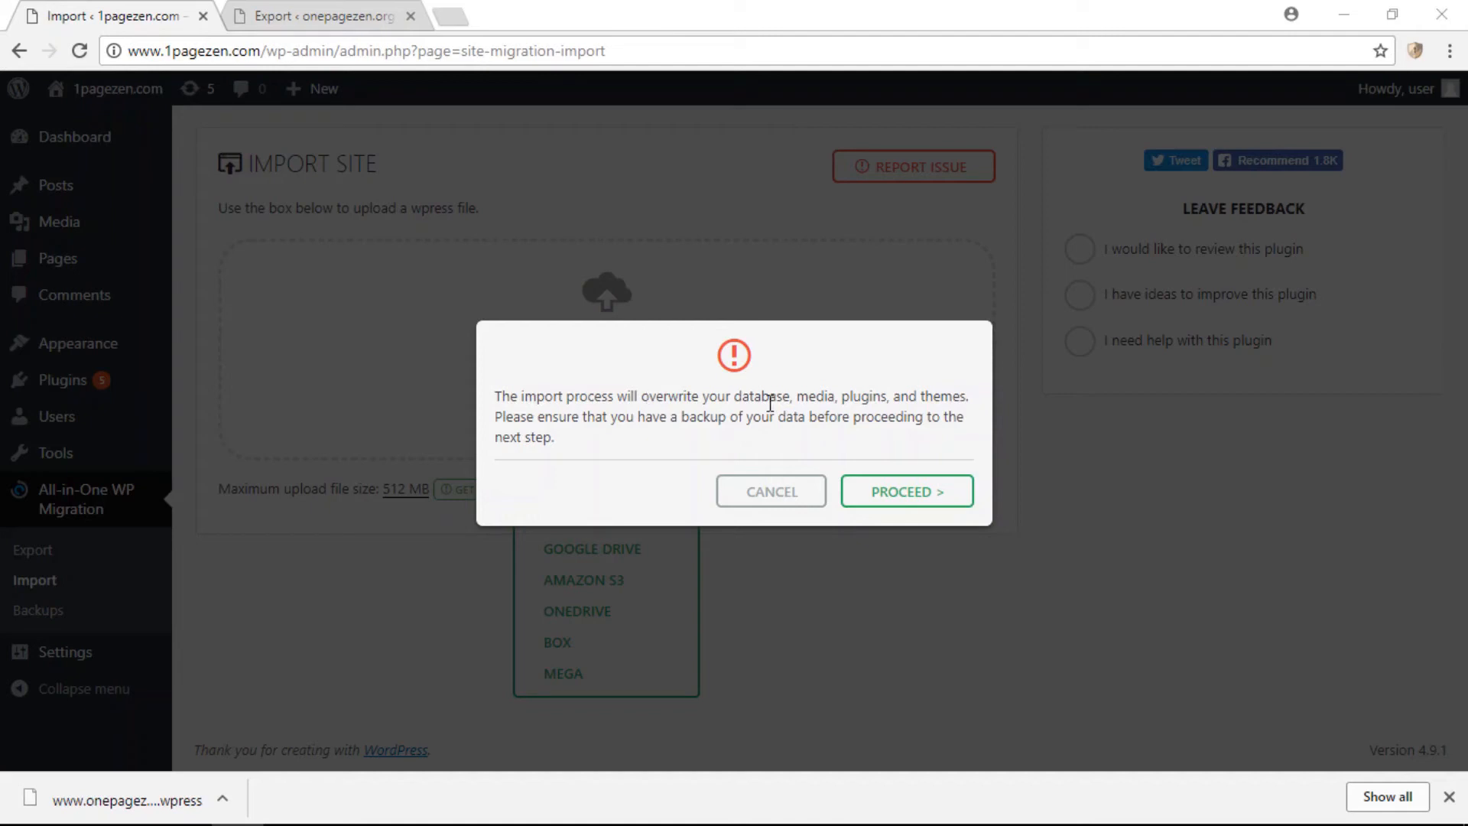
Proceed with the import that overwrites 1pagezen.com's database, media, plugins and themes, and close the finished import
{"action": "left_click", "coordinate": [902, 493]}
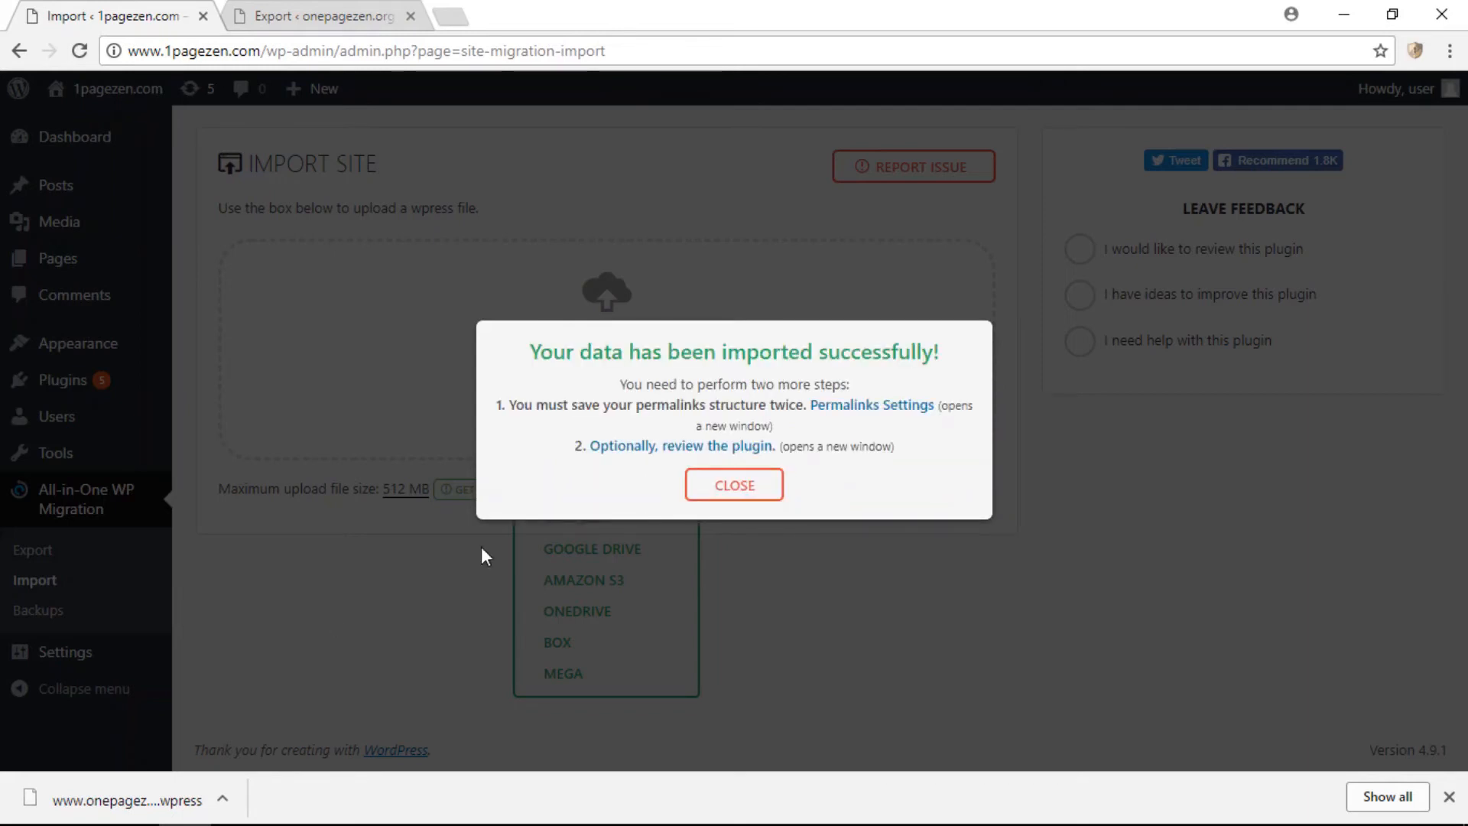
{"action": "left_click", "coordinate": [739, 489]}
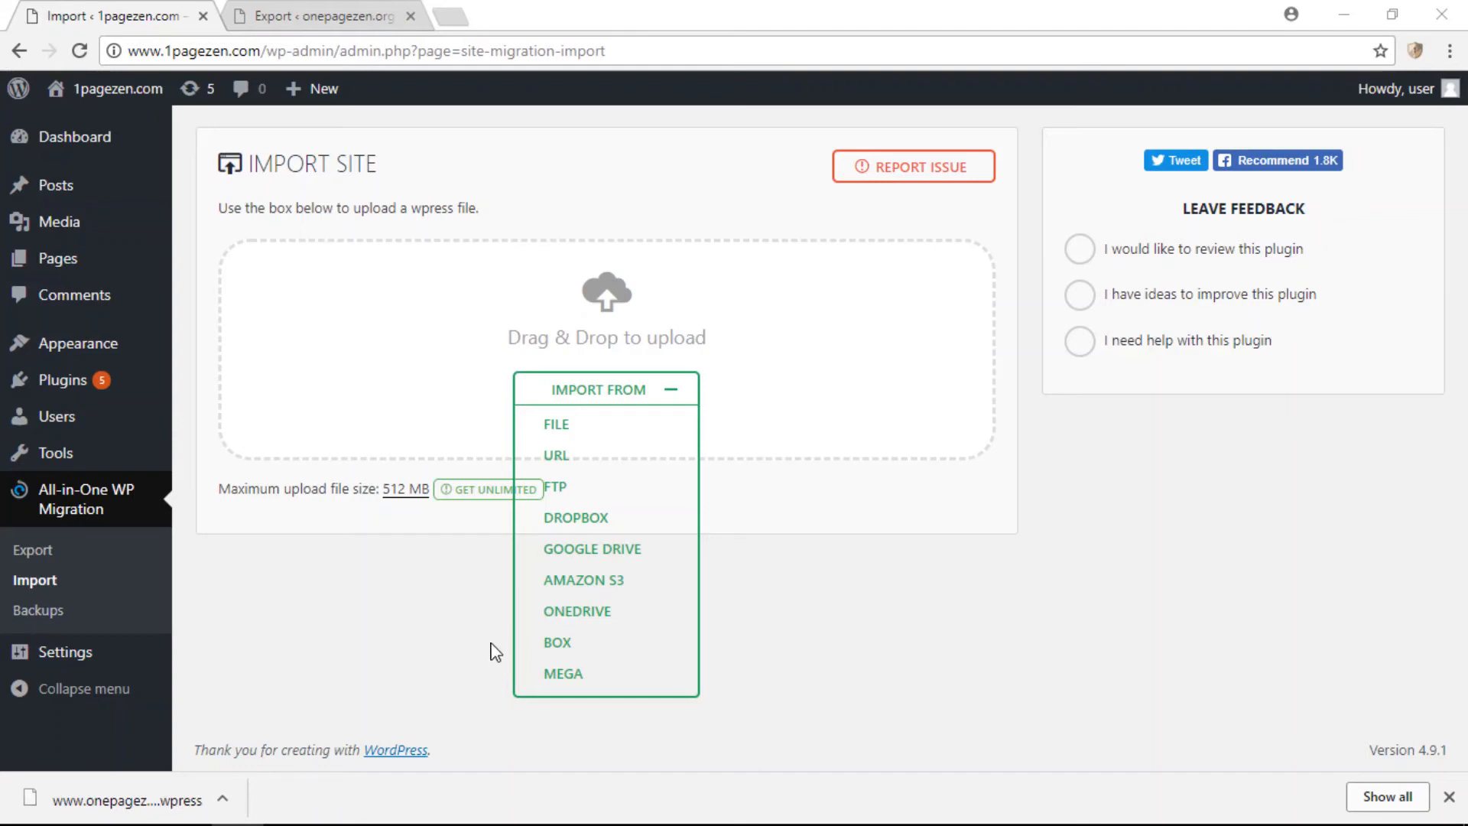
Look at the onepagezen.org export page, return to 1pagezen.com and view its front page
{"action": "left_click", "coordinate": [370, 23]}
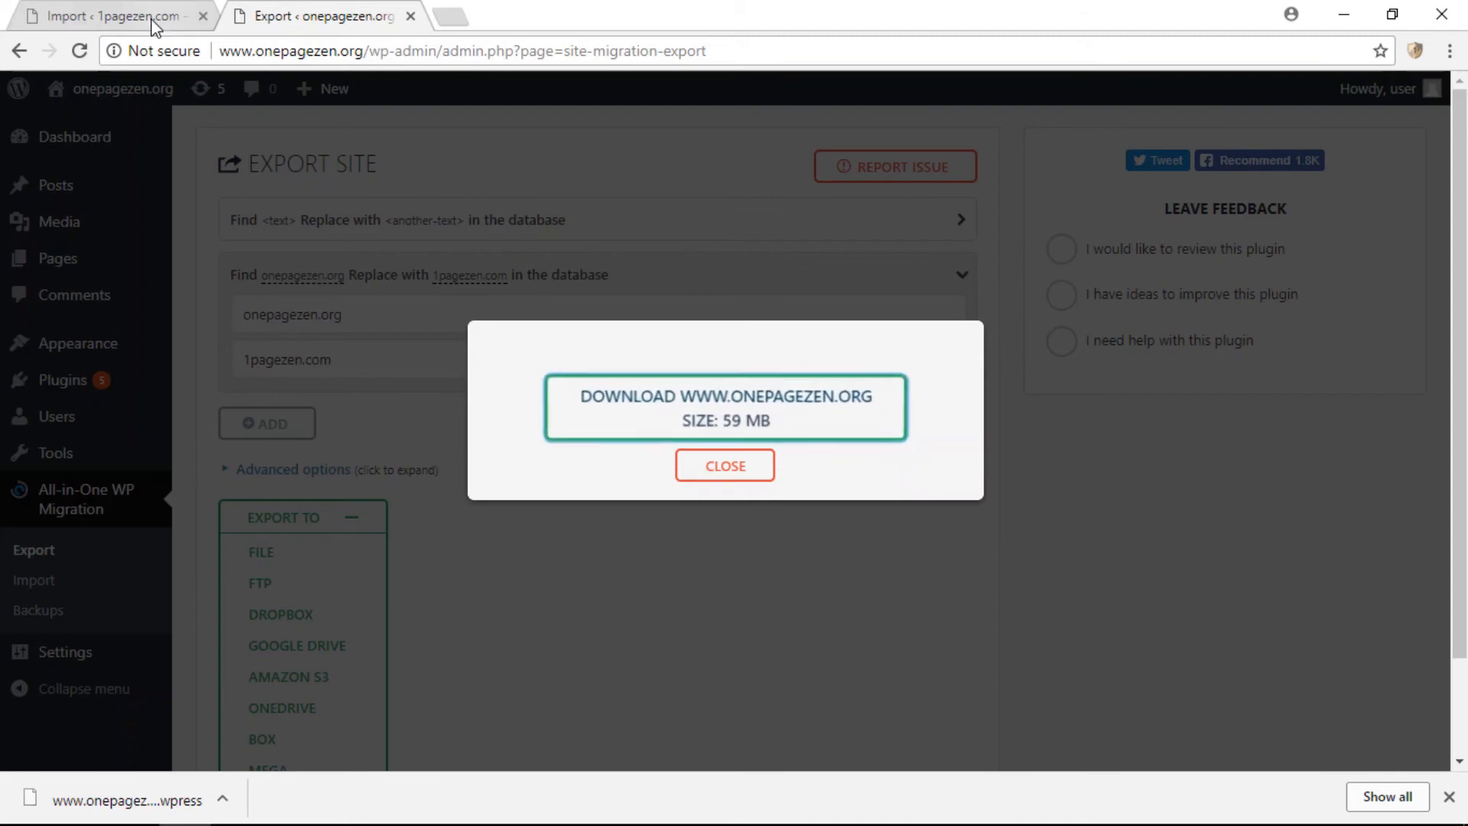
{"action": "left_click", "coordinate": [104, 17]}
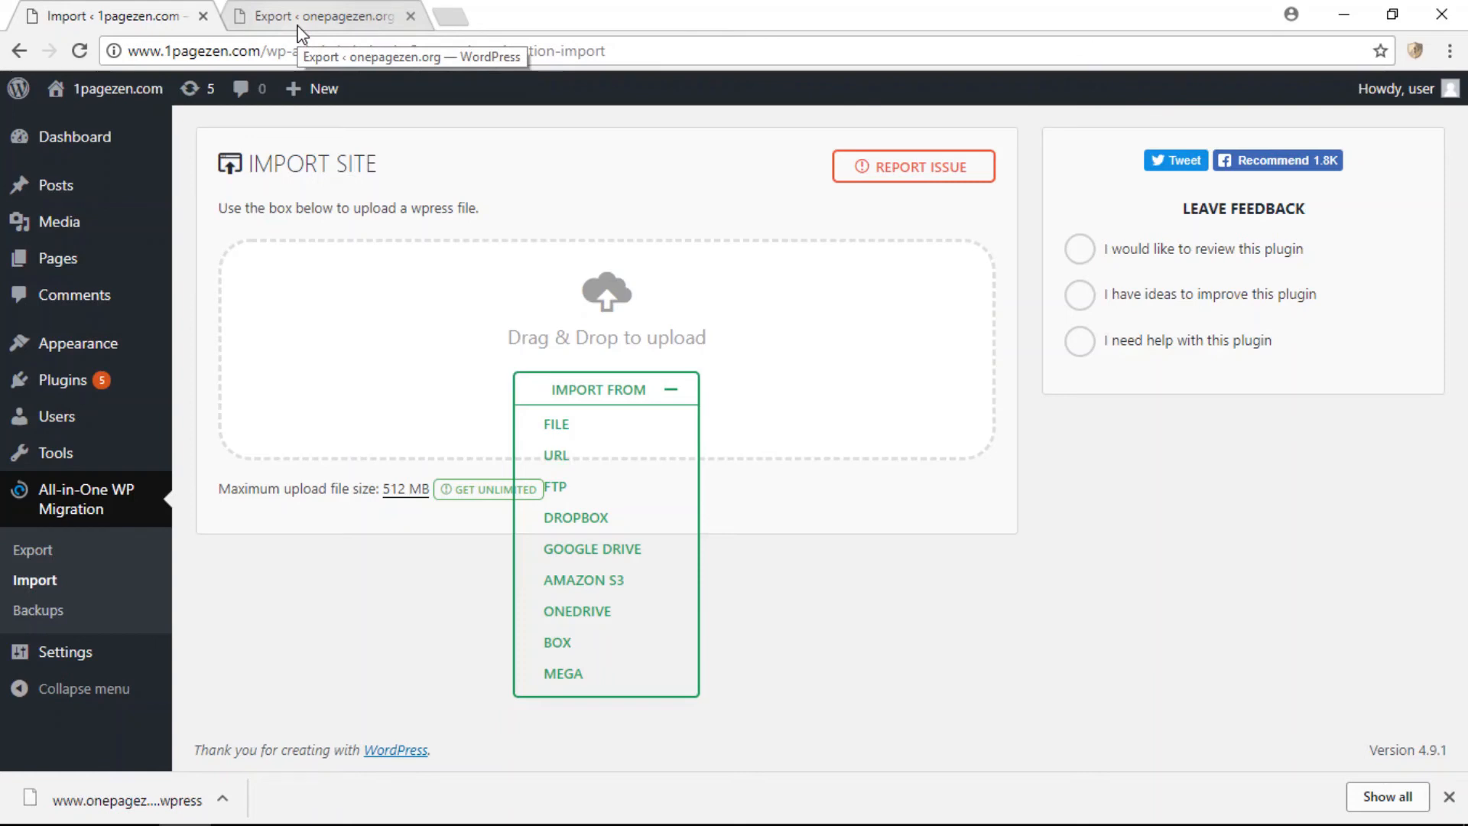
{"action": "left_click", "coordinate": [131, 93]}
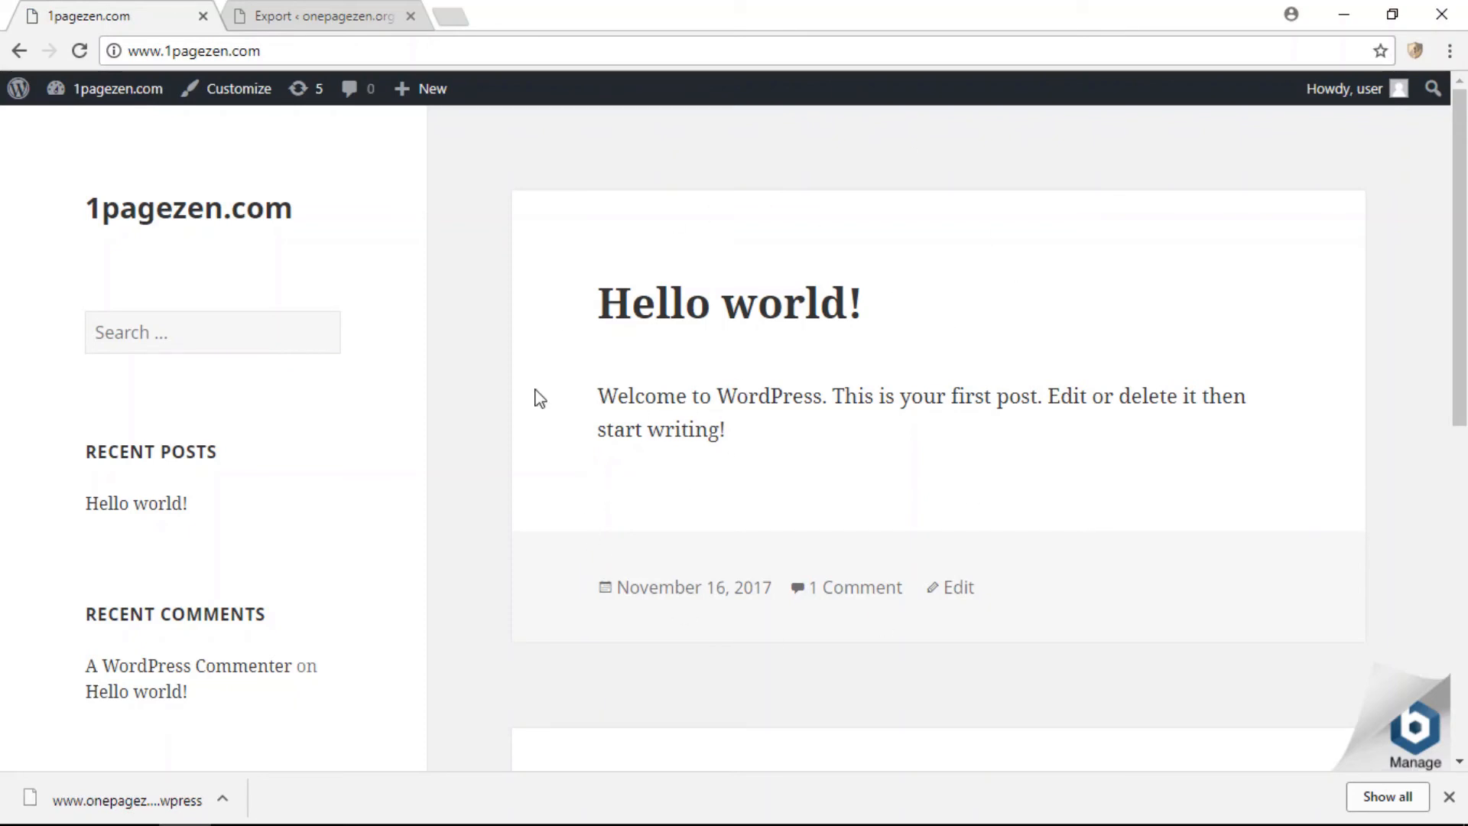
Save the Post name permalink structure in the 1pagezen.com permalink settings and view the site's front page
{"action": "left_click", "coordinate": [145, 103]}
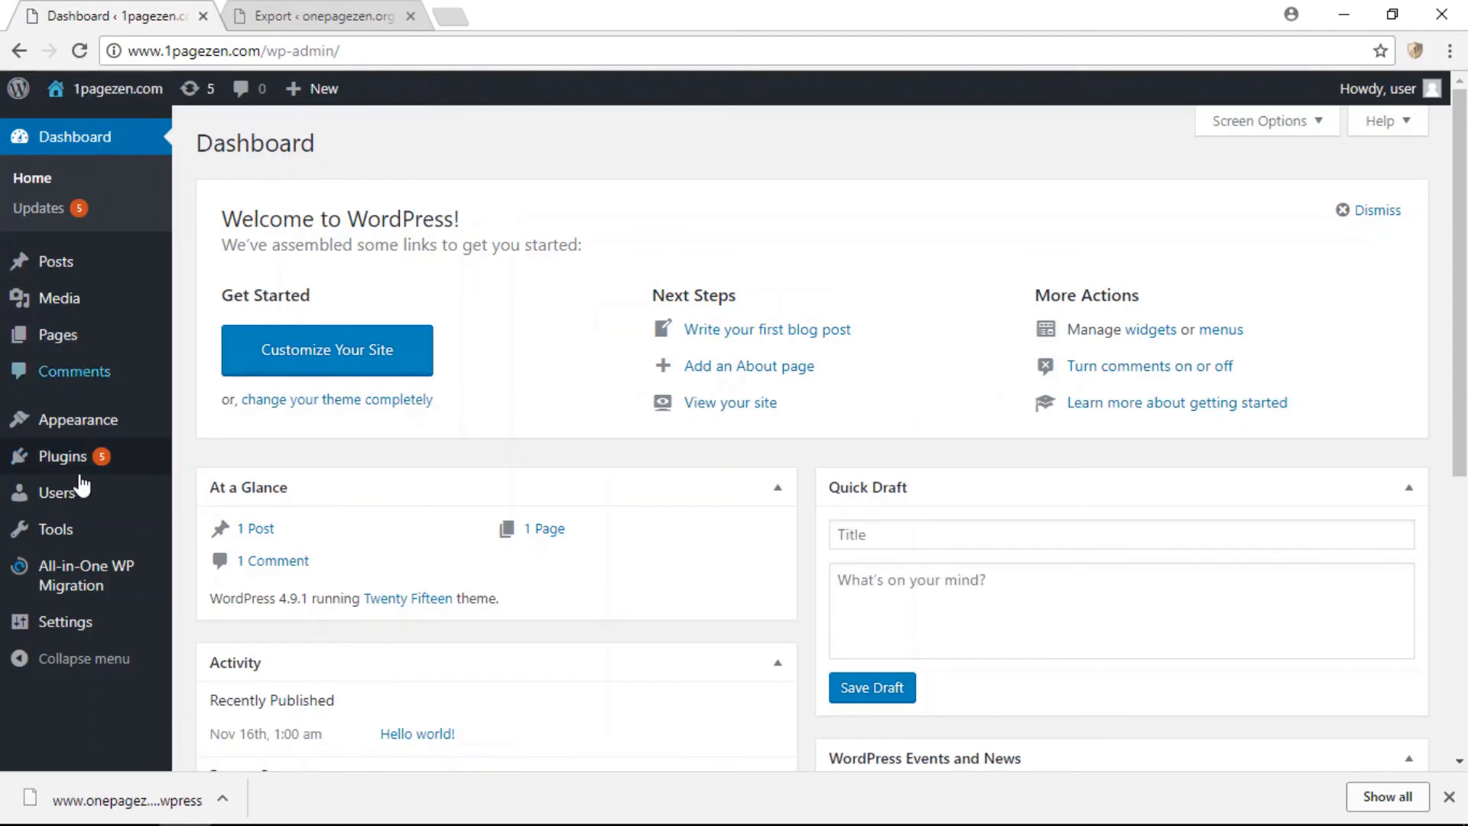
{"action": "mouse_move", "coordinate": [55, 633]}
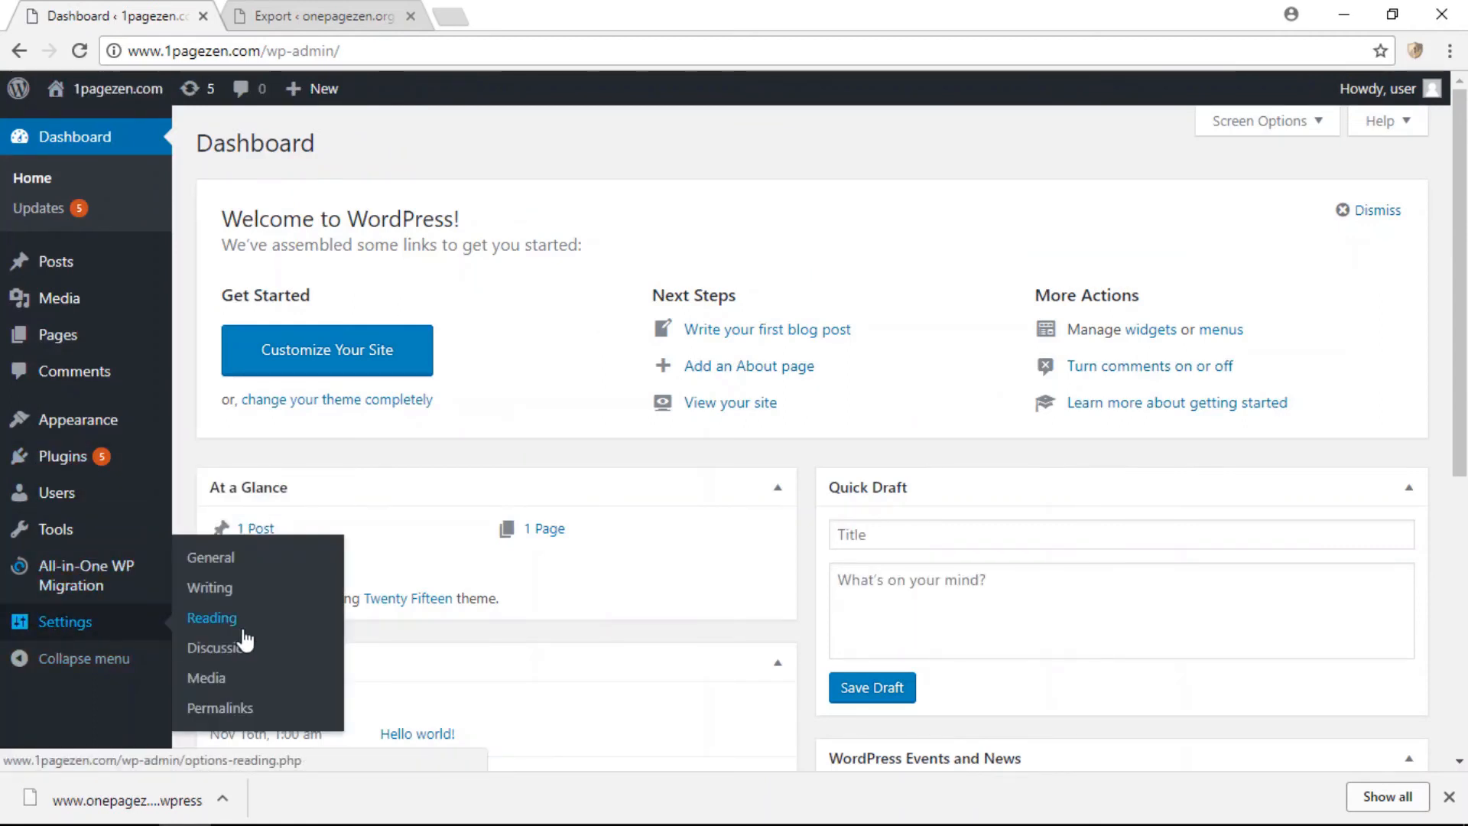
{"action": "left_click", "coordinate": [215, 573]}
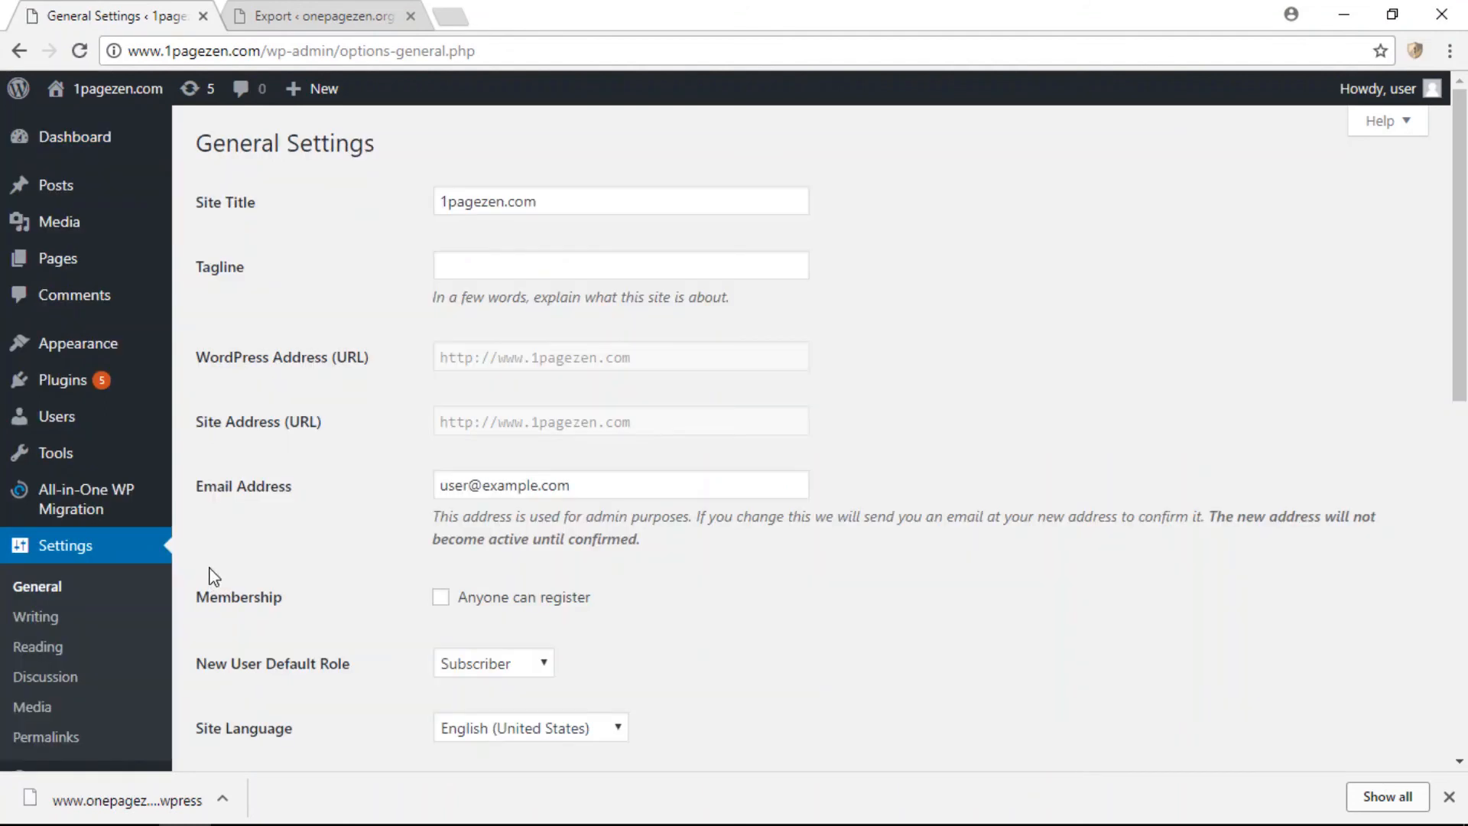
{"action": "left_click", "coordinate": [47, 740]}
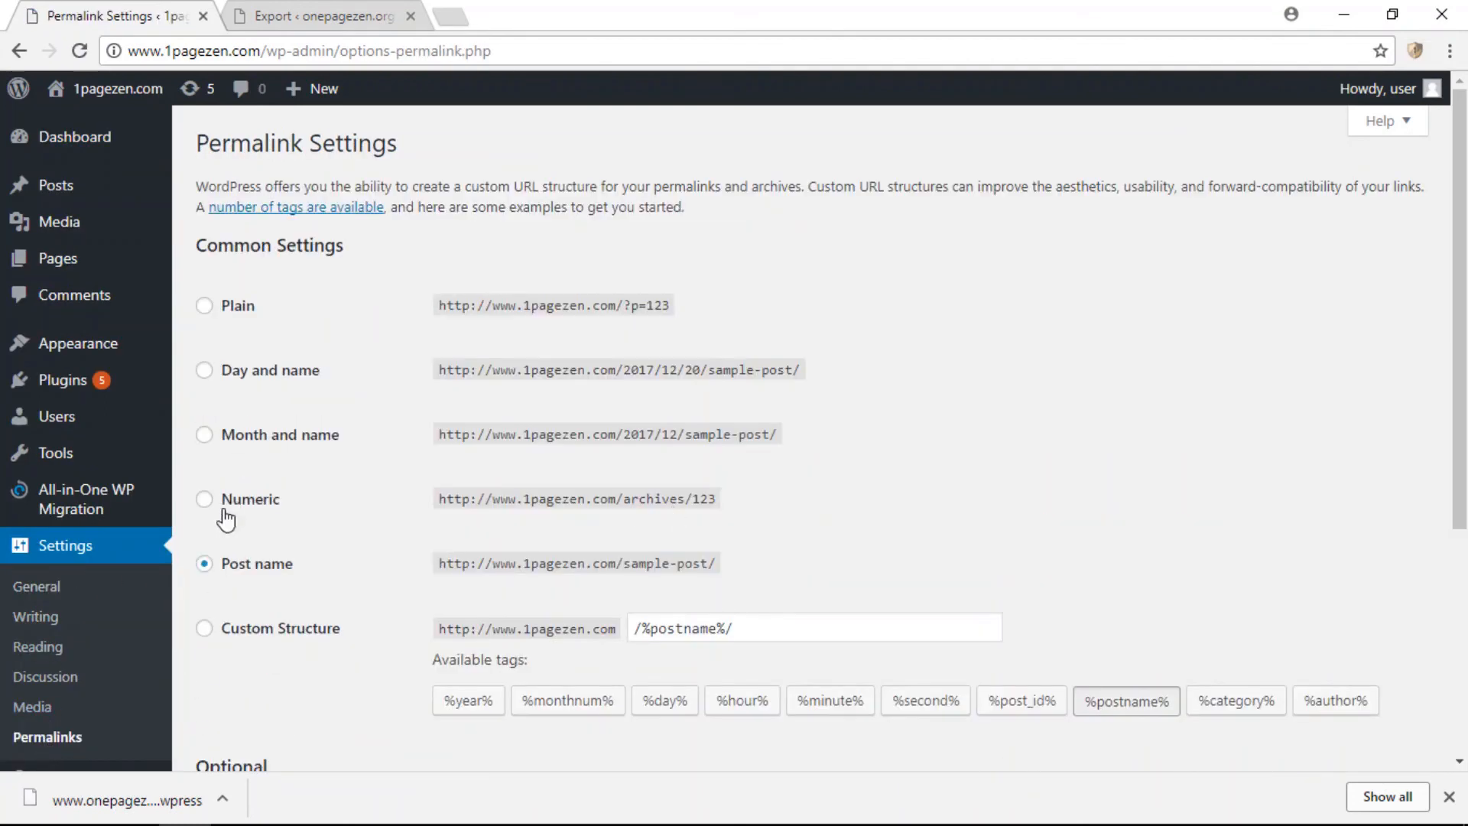
{"action": "left_click", "coordinate": [204, 565]}
{"action": "scroll", "coordinate": [730, 574], "scroll_direction": "down", "scroll_amount": 1}
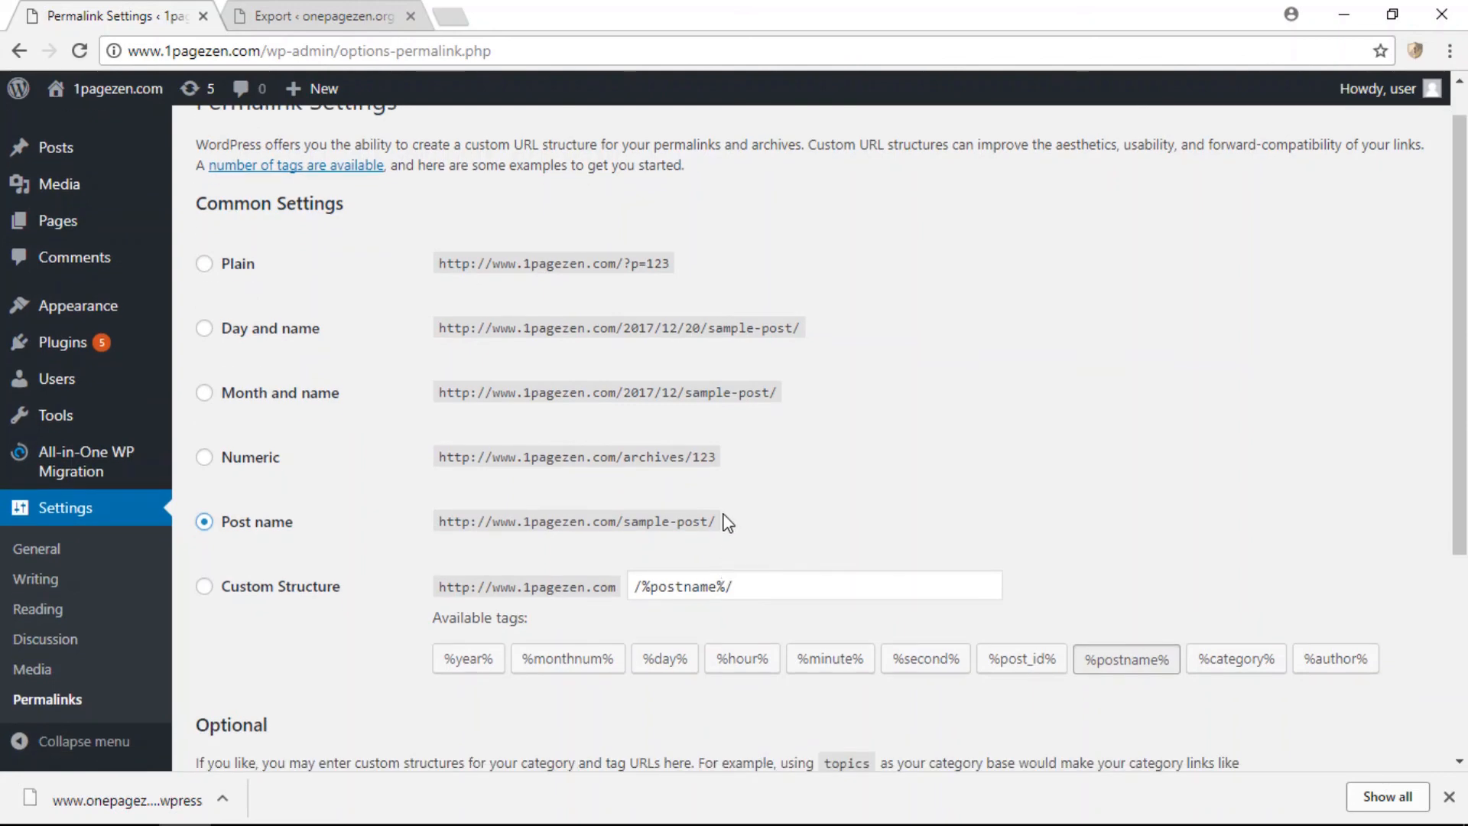
{"action": "scroll", "coordinate": [331, 579], "scroll_direction": "down", "scroll_amount": 4}
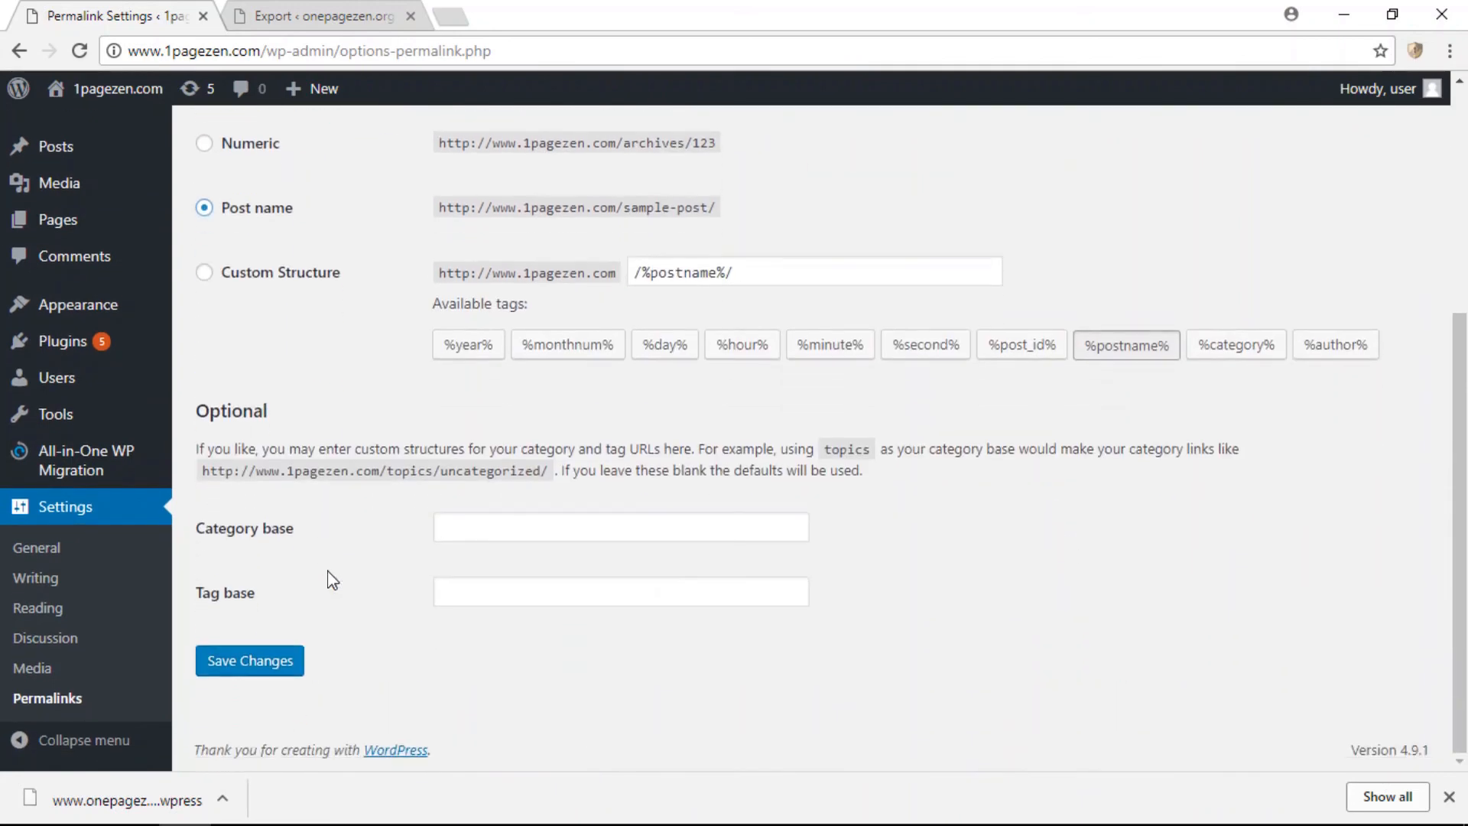
{"action": "left_click", "coordinate": [228, 662]}
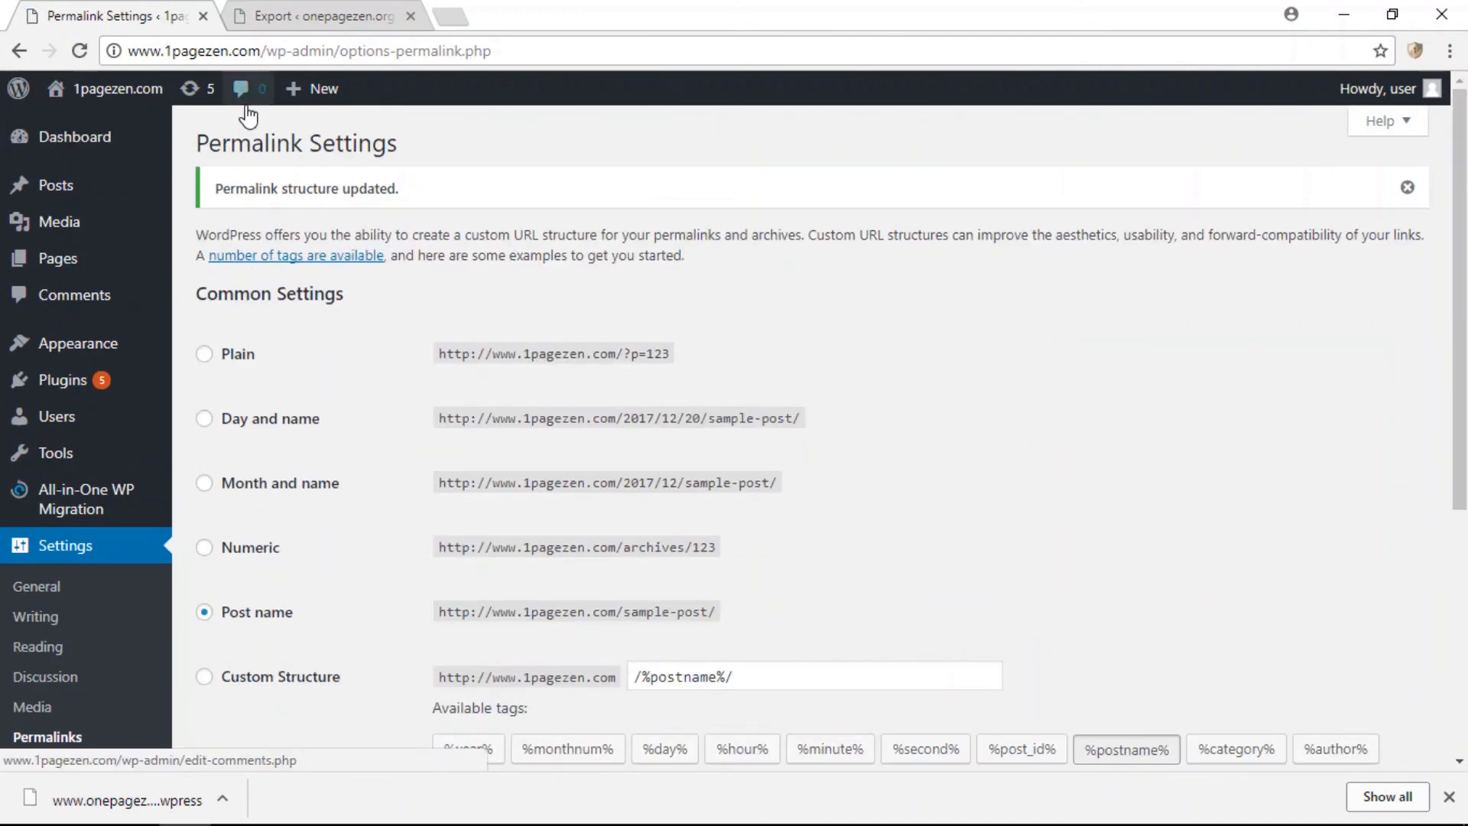
{"action": "left_click", "coordinate": [140, 92]}
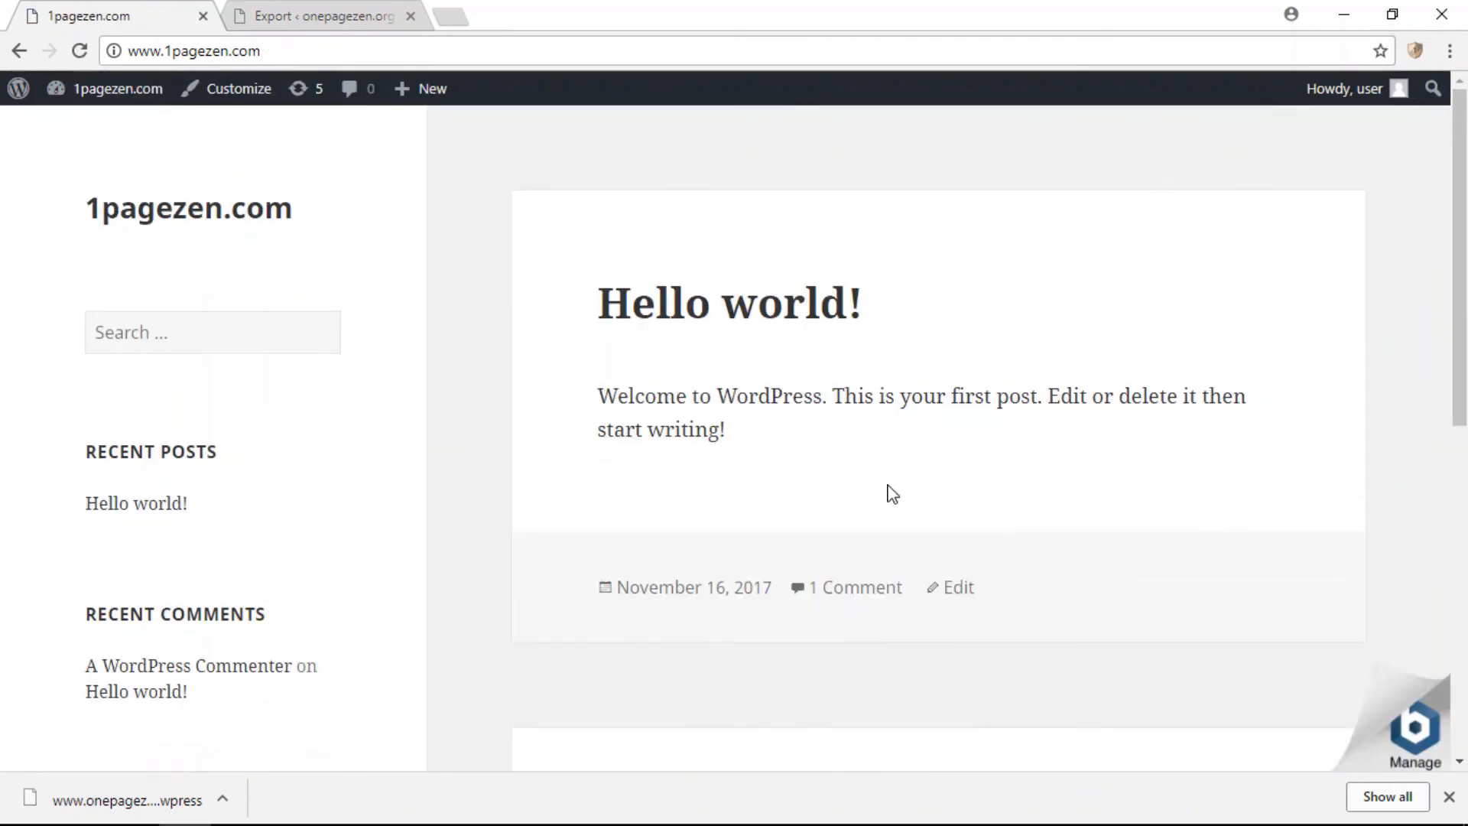